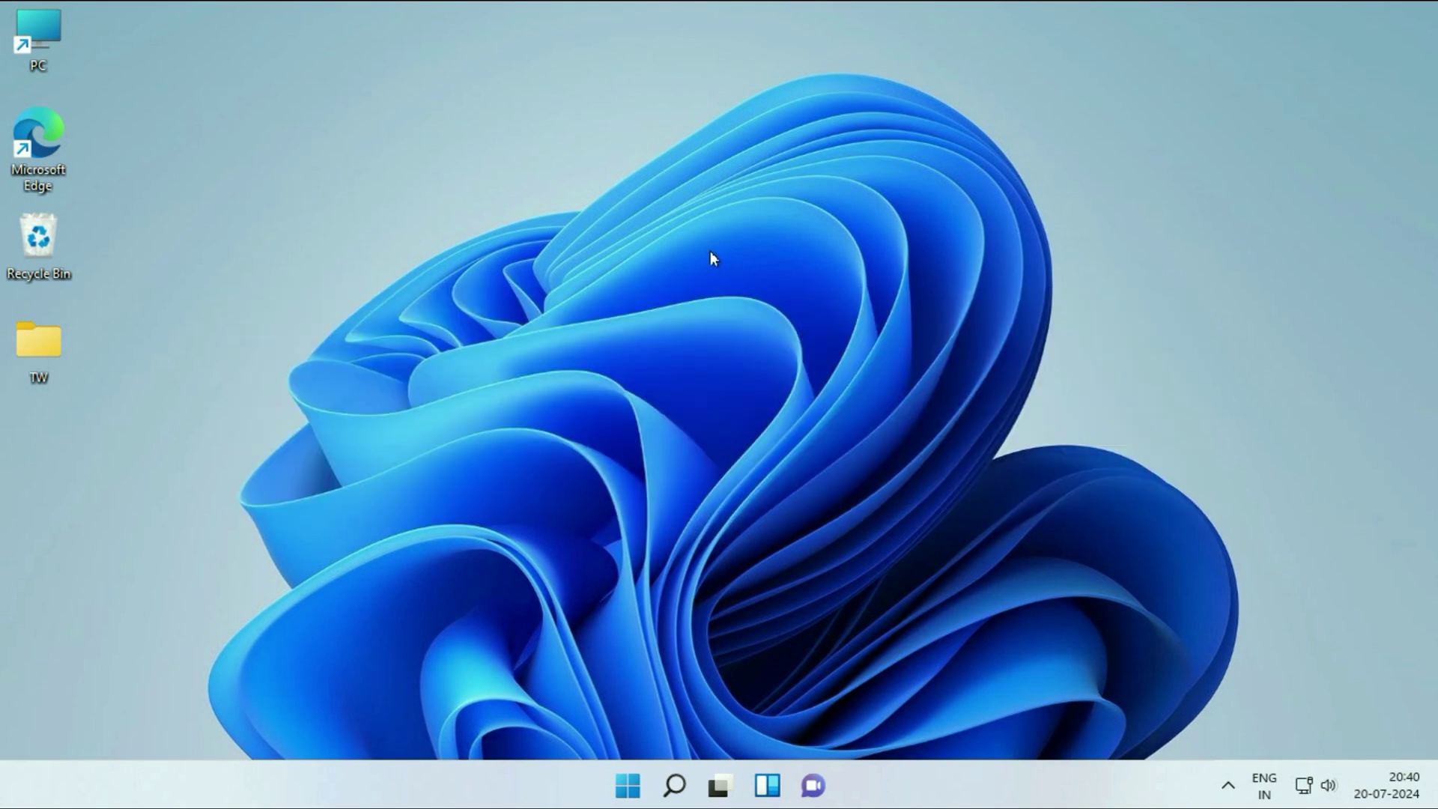
Open the Win+X menu listing Settings, Task Manager and Disk Management from the Start button
right_click(633, 785)
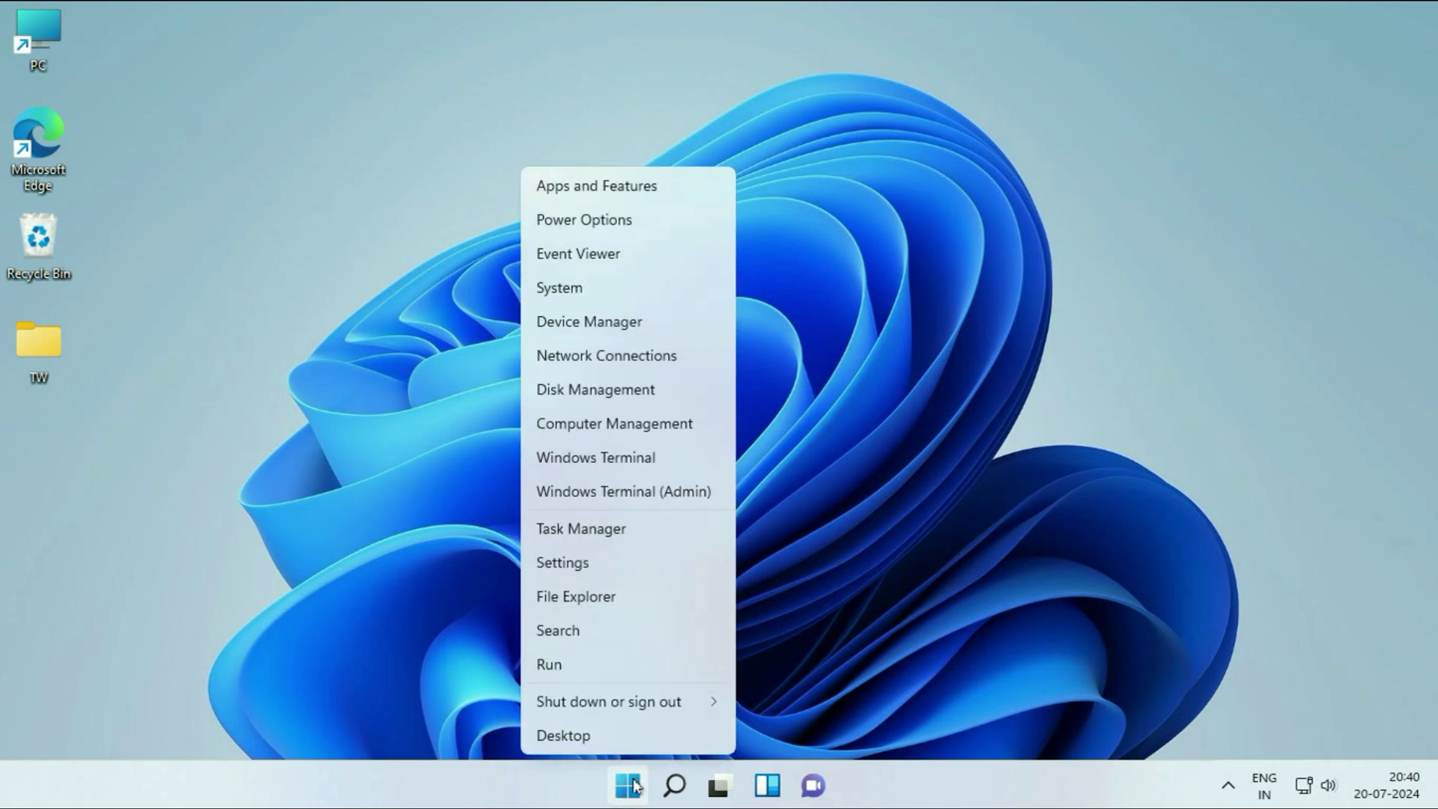
Open Settings and go to System › Storage to see Local Disk (C:) usage
left_click(603, 568)
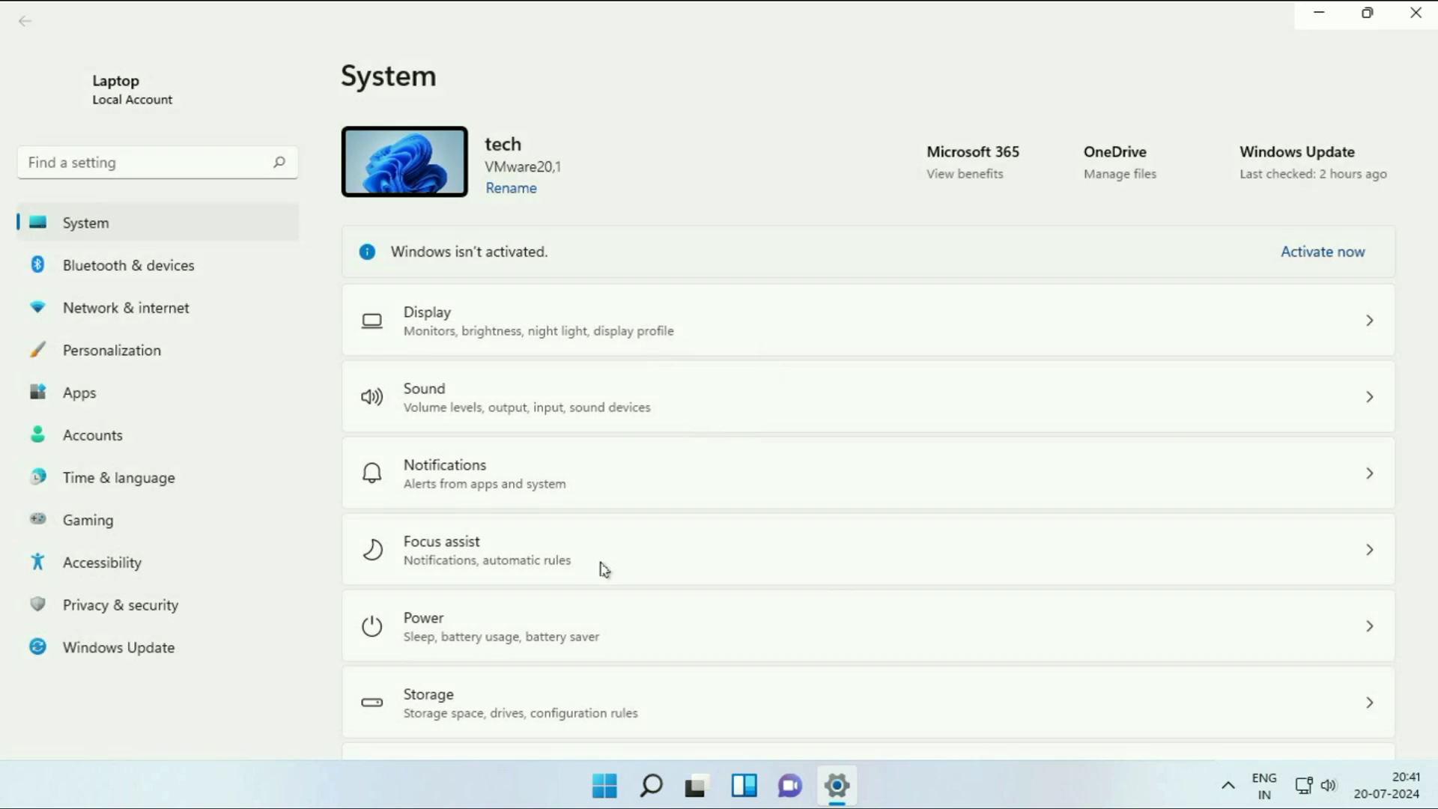
left_click(94, 229)
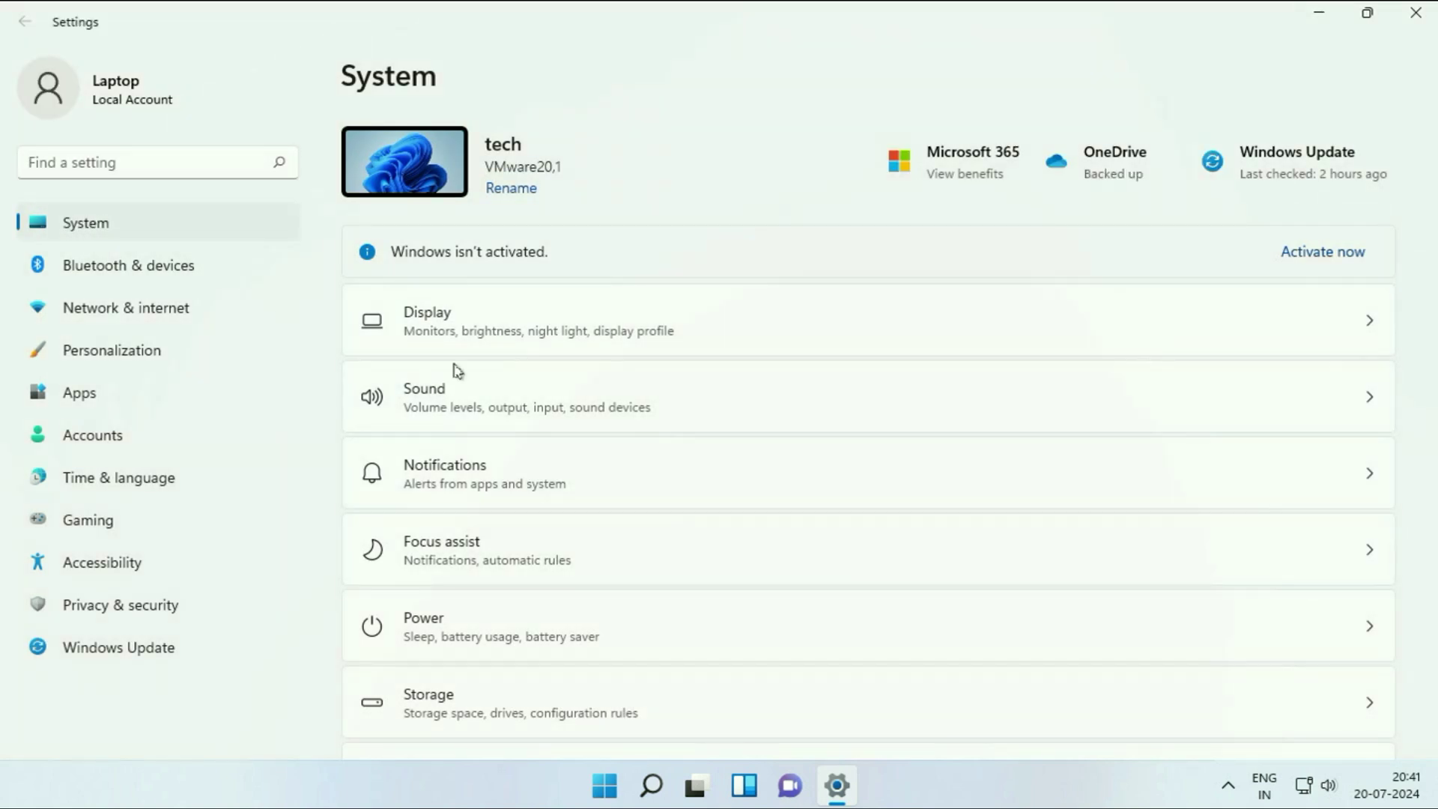
scroll(712, 405, "down", 3)
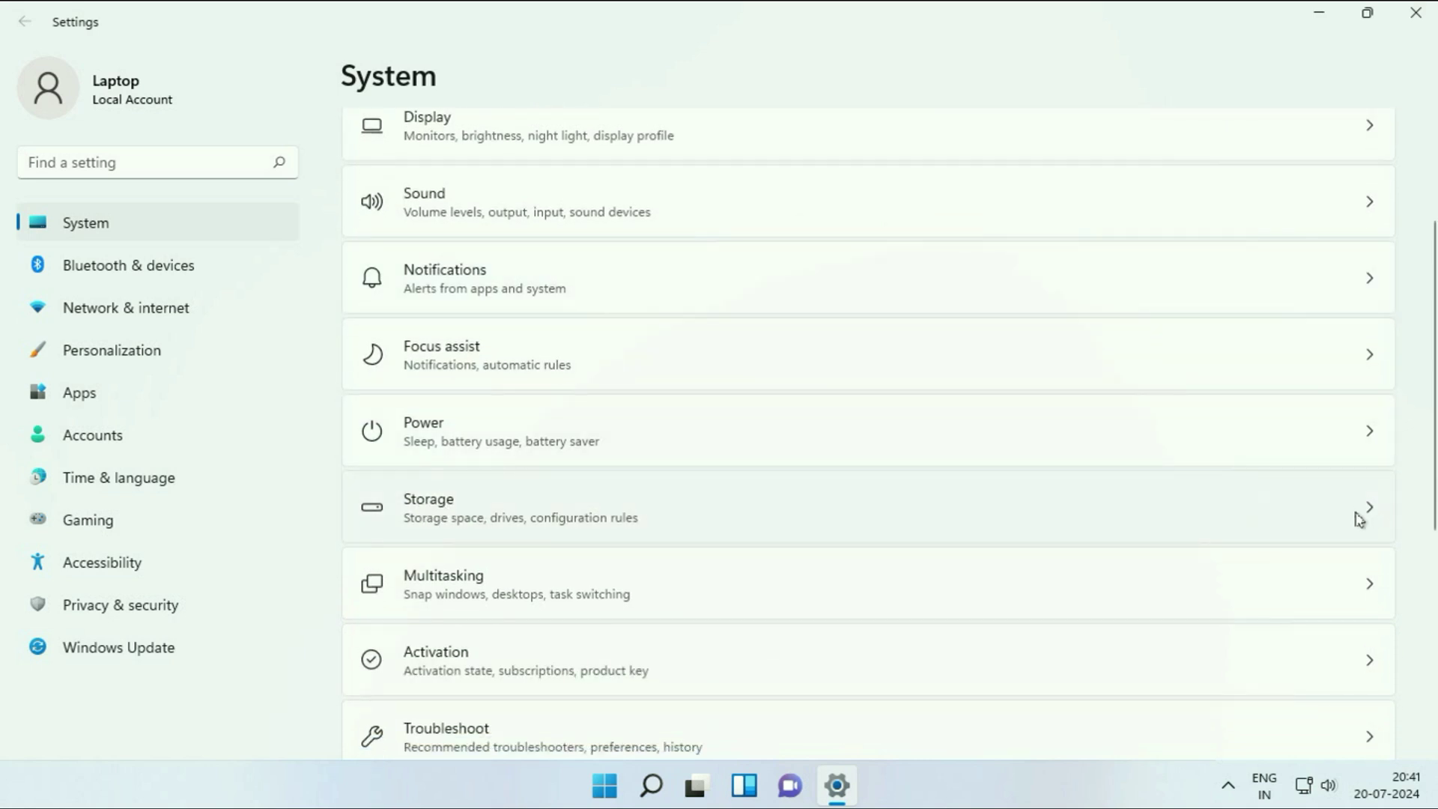
left_click(1264, 546)
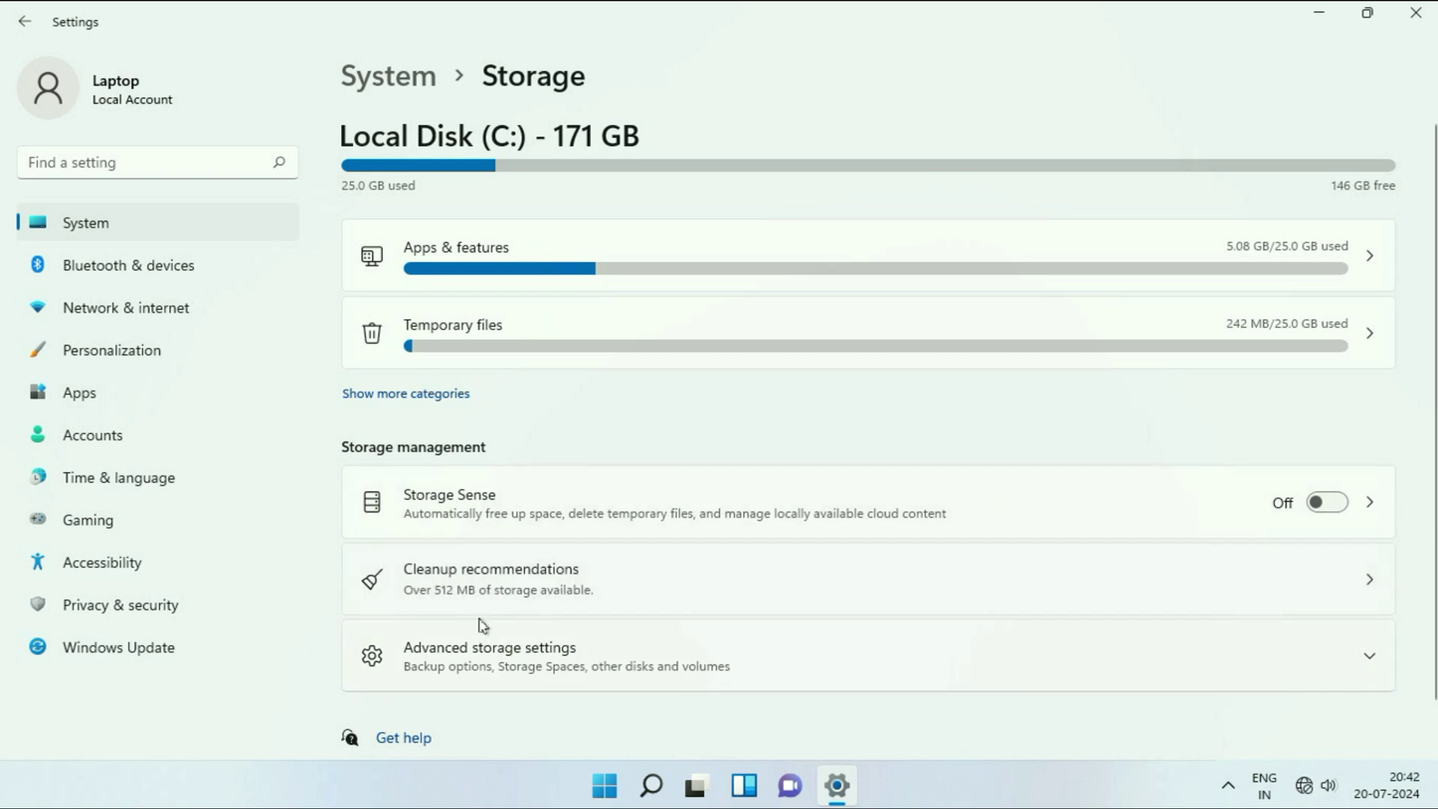
Permanently delete the 206 MB of Temporary Windows installation files from Cleanup recommendations
left_click(1368, 583)
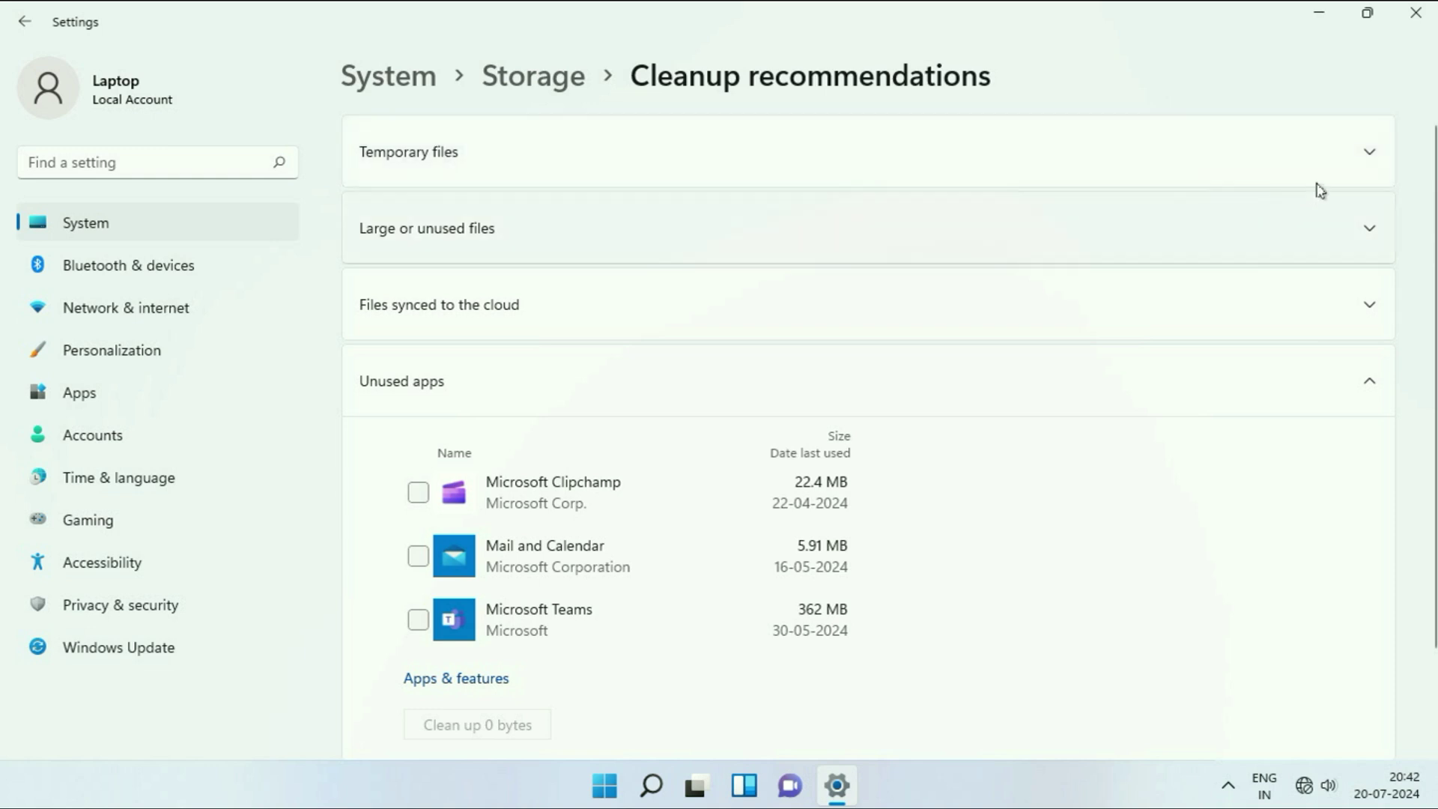
left_click(1363, 156)
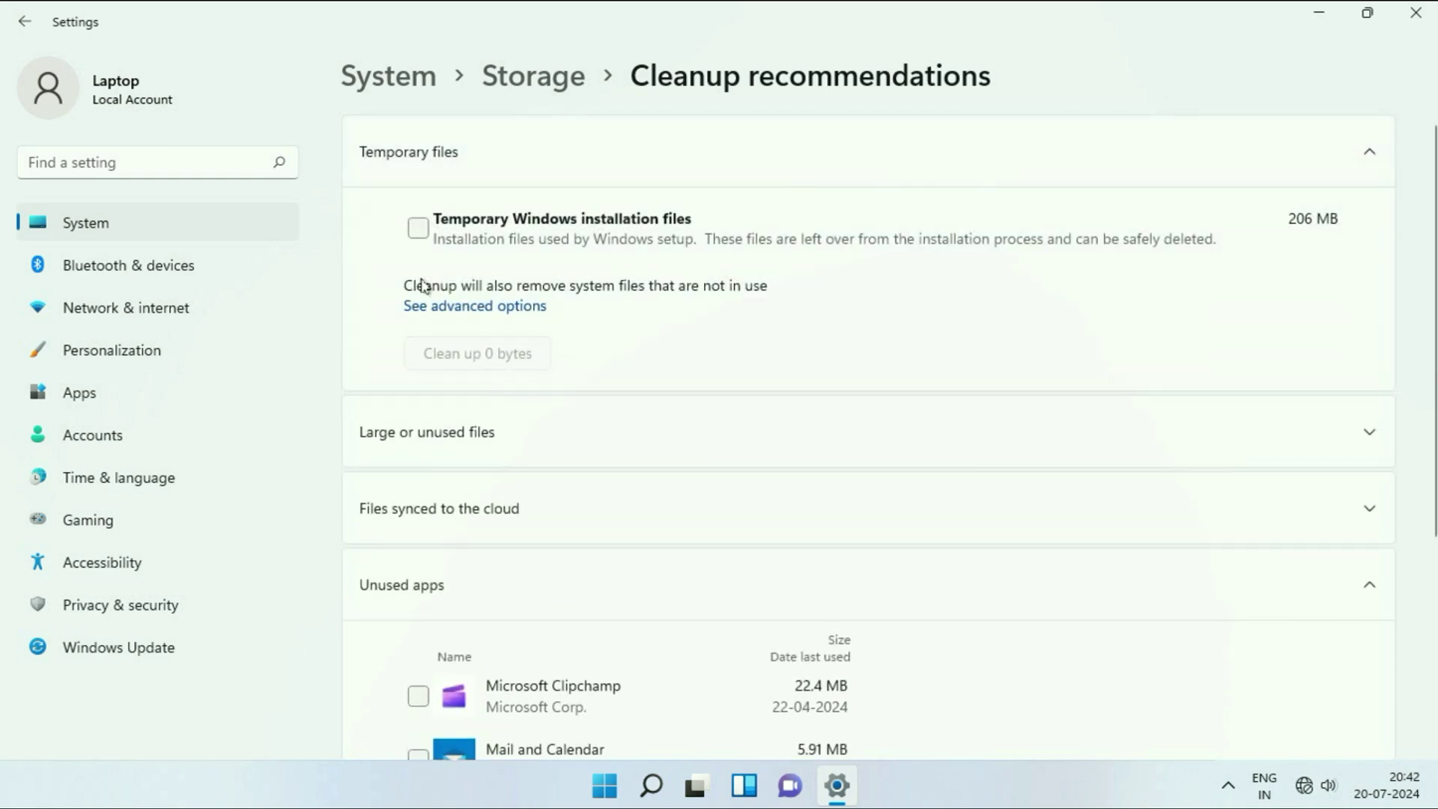
left_click(418, 229)
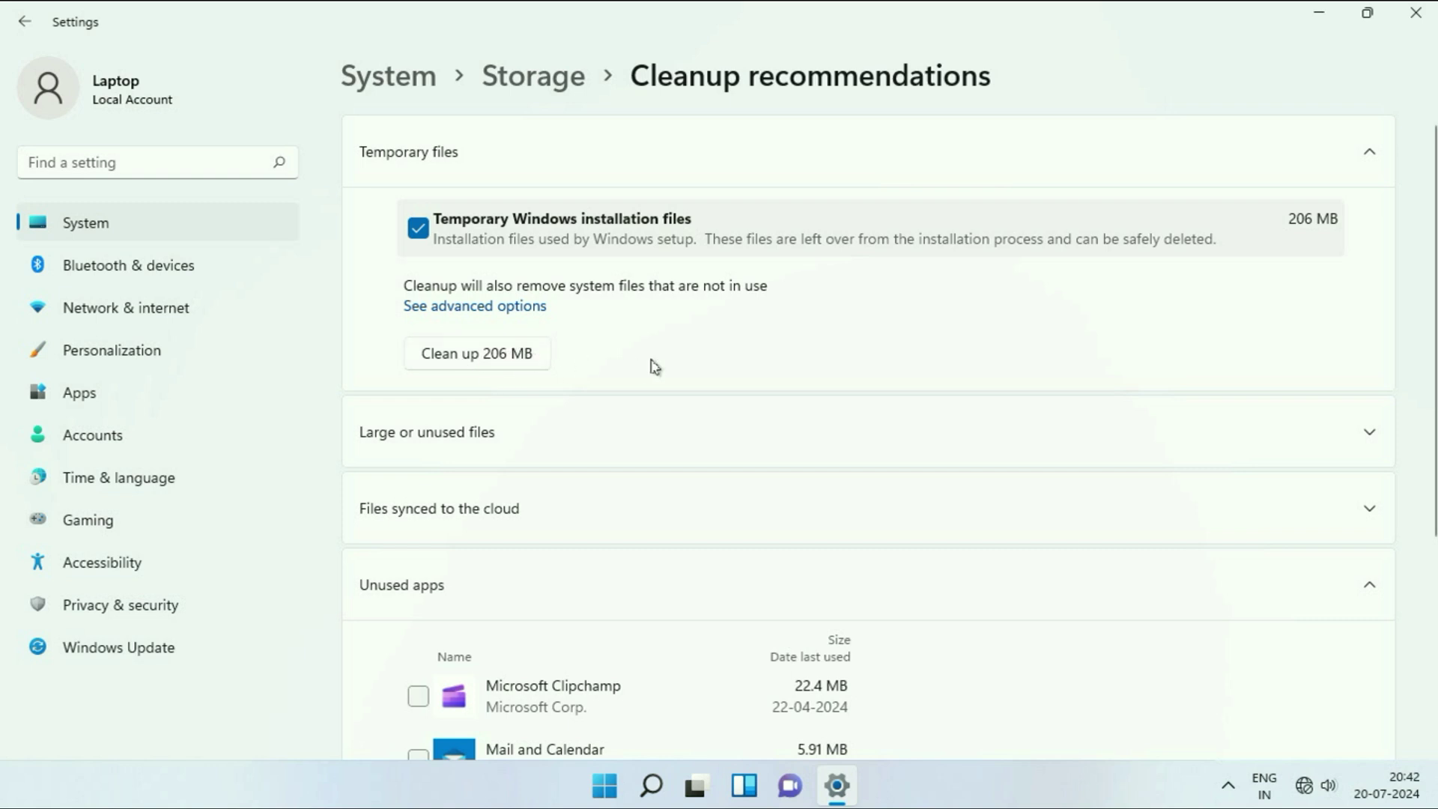
left_click(474, 364)
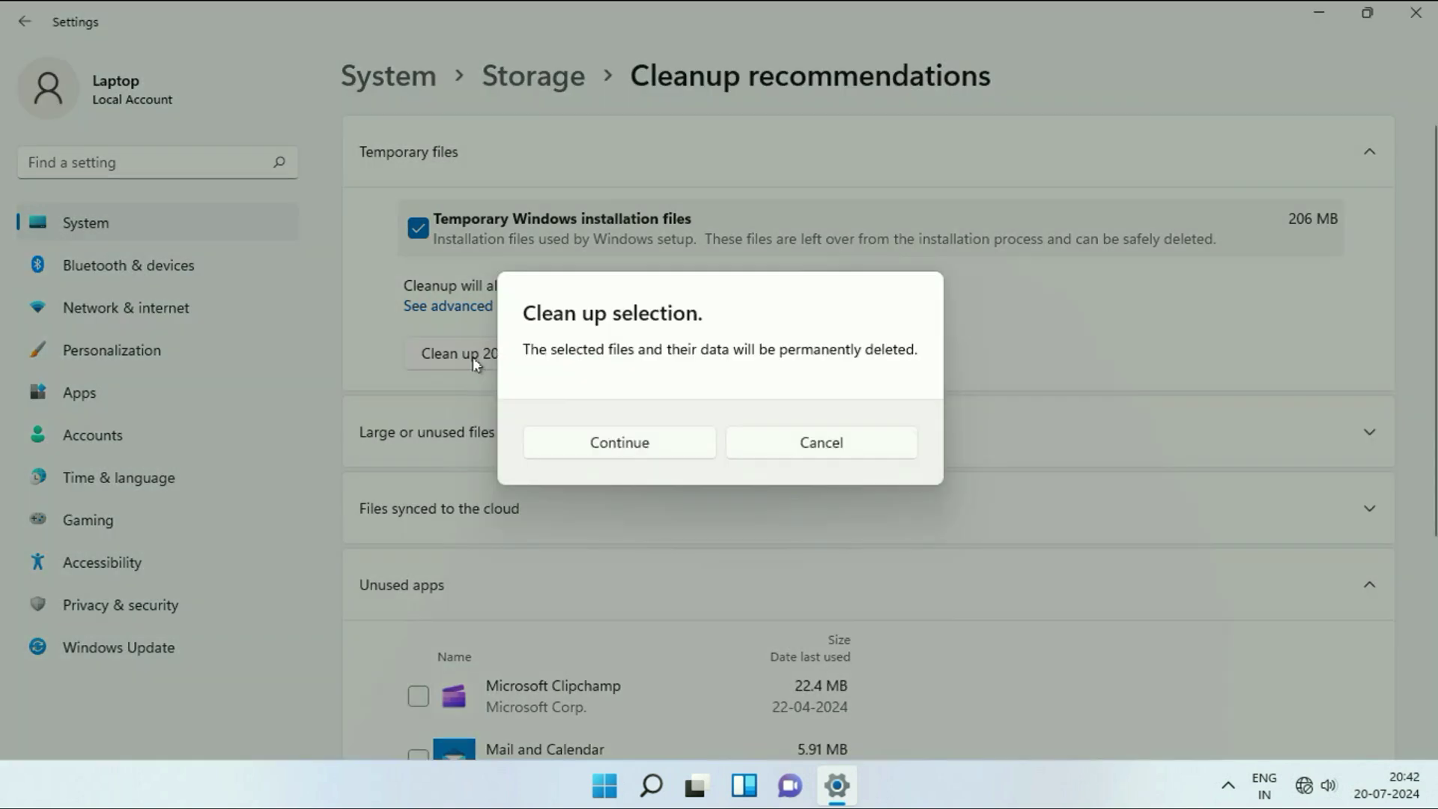
left_click(642, 448)
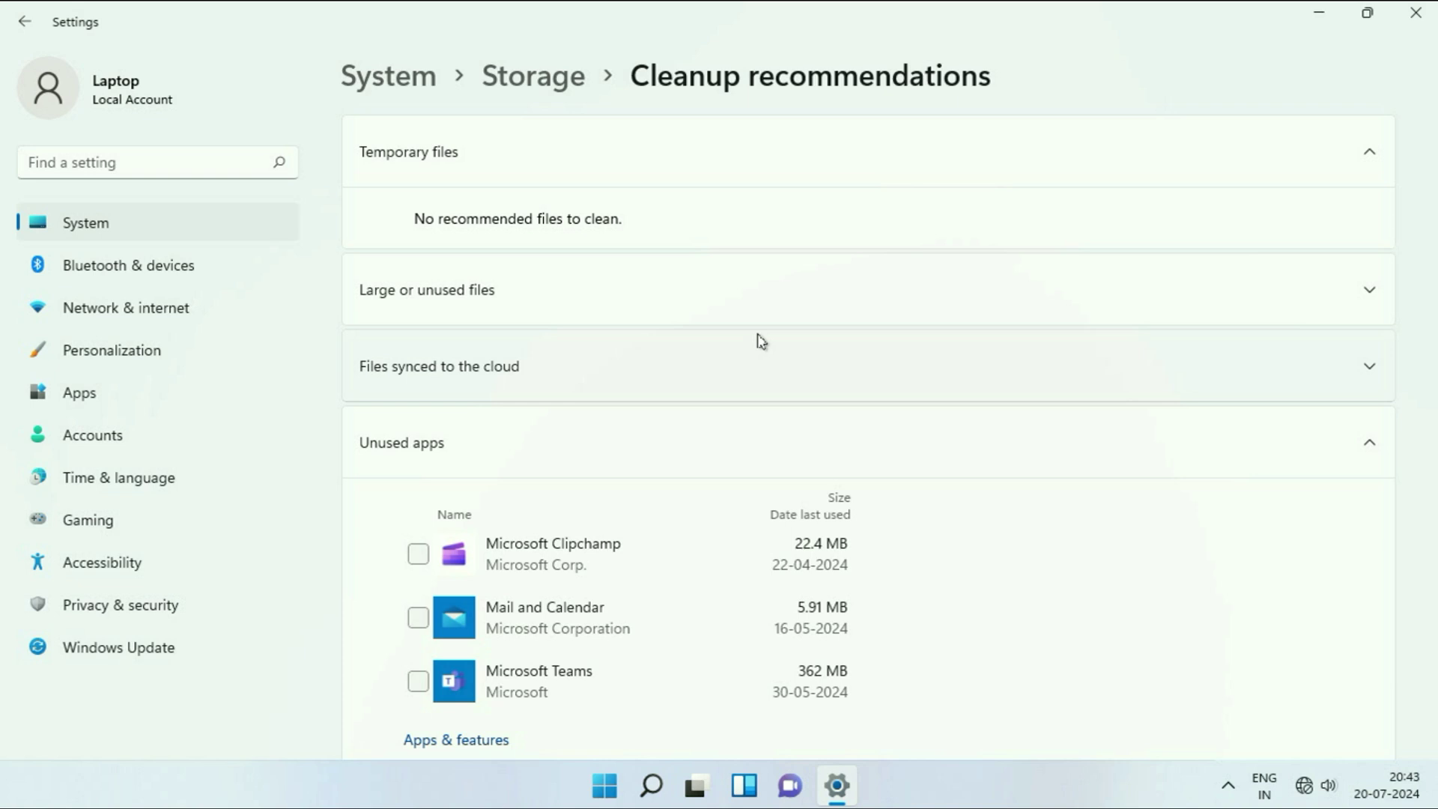
Tick the unused 22.4 MB Microsoft Clipchamp app for cleanup and return to Storage
scroll(772, 348, "down", 2)
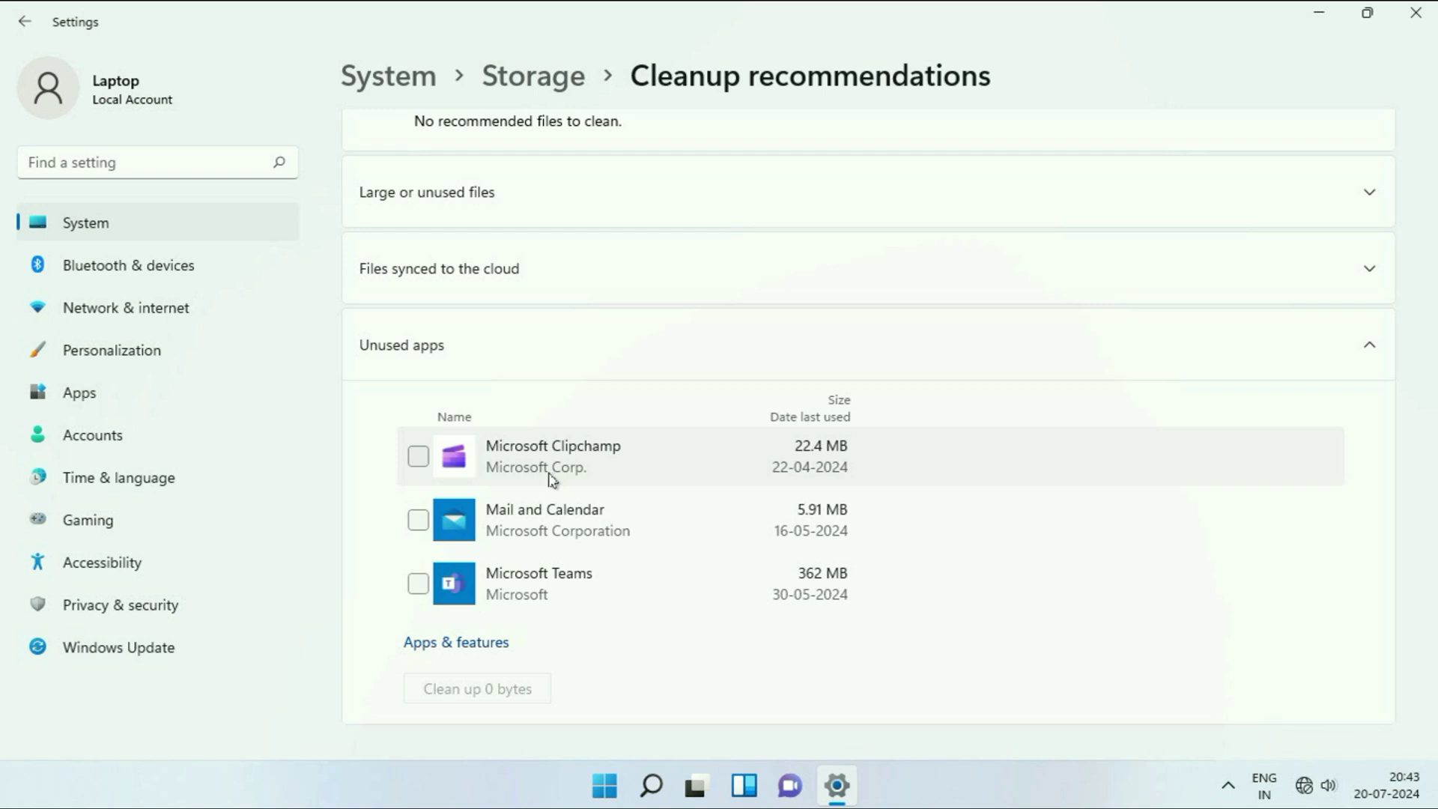
left_click(415, 468)
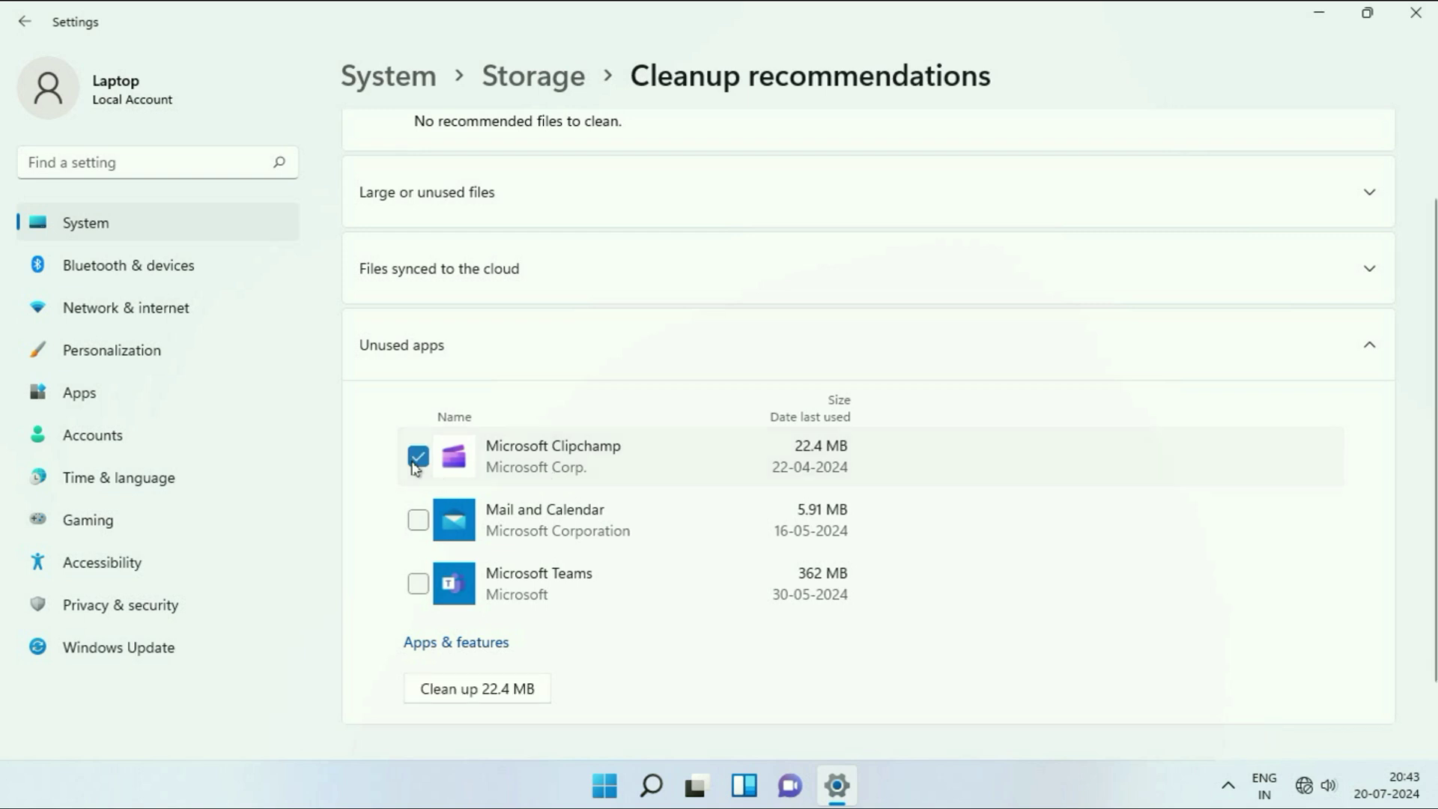
scroll(603, 494, "down", 2)
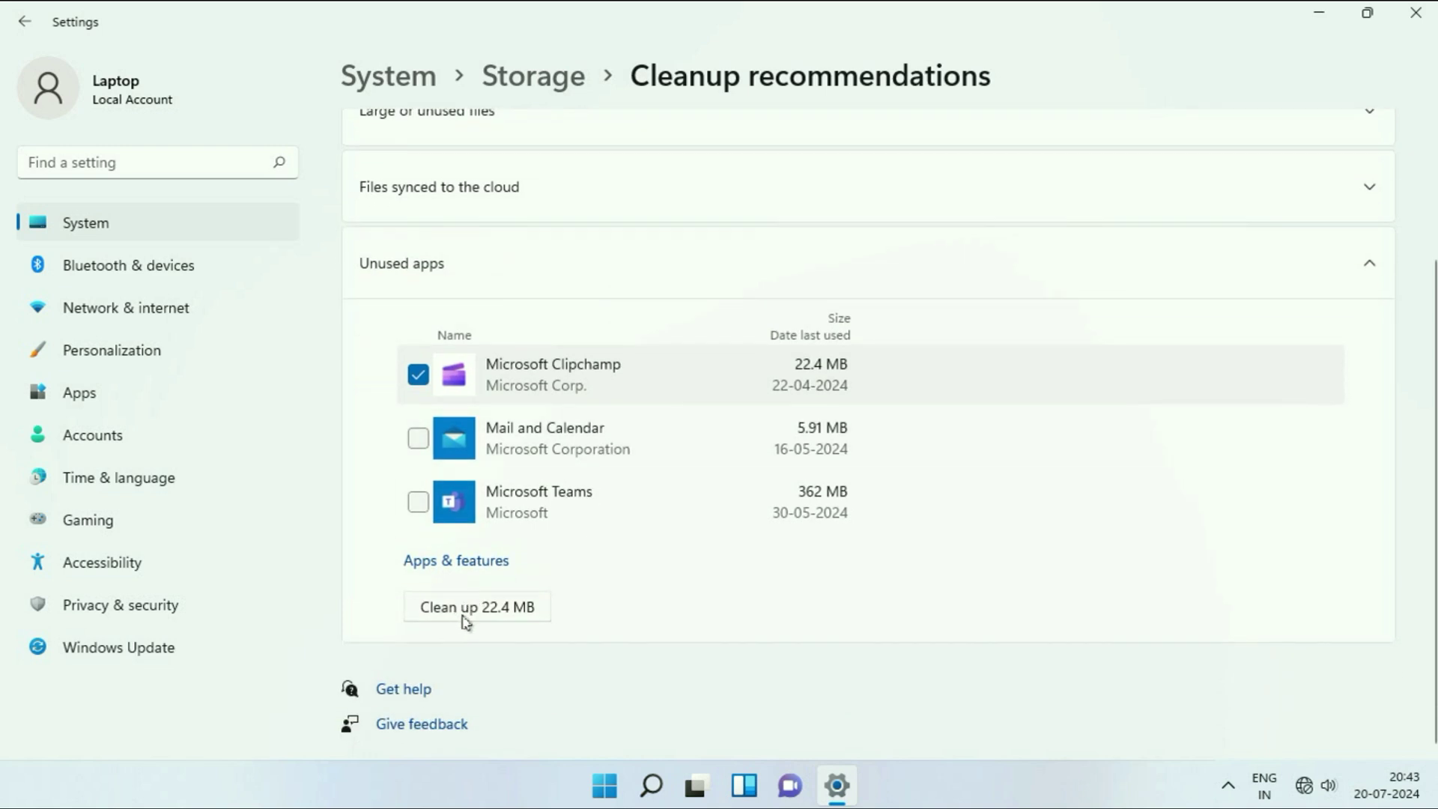
scroll(734, 567, "up", 2)
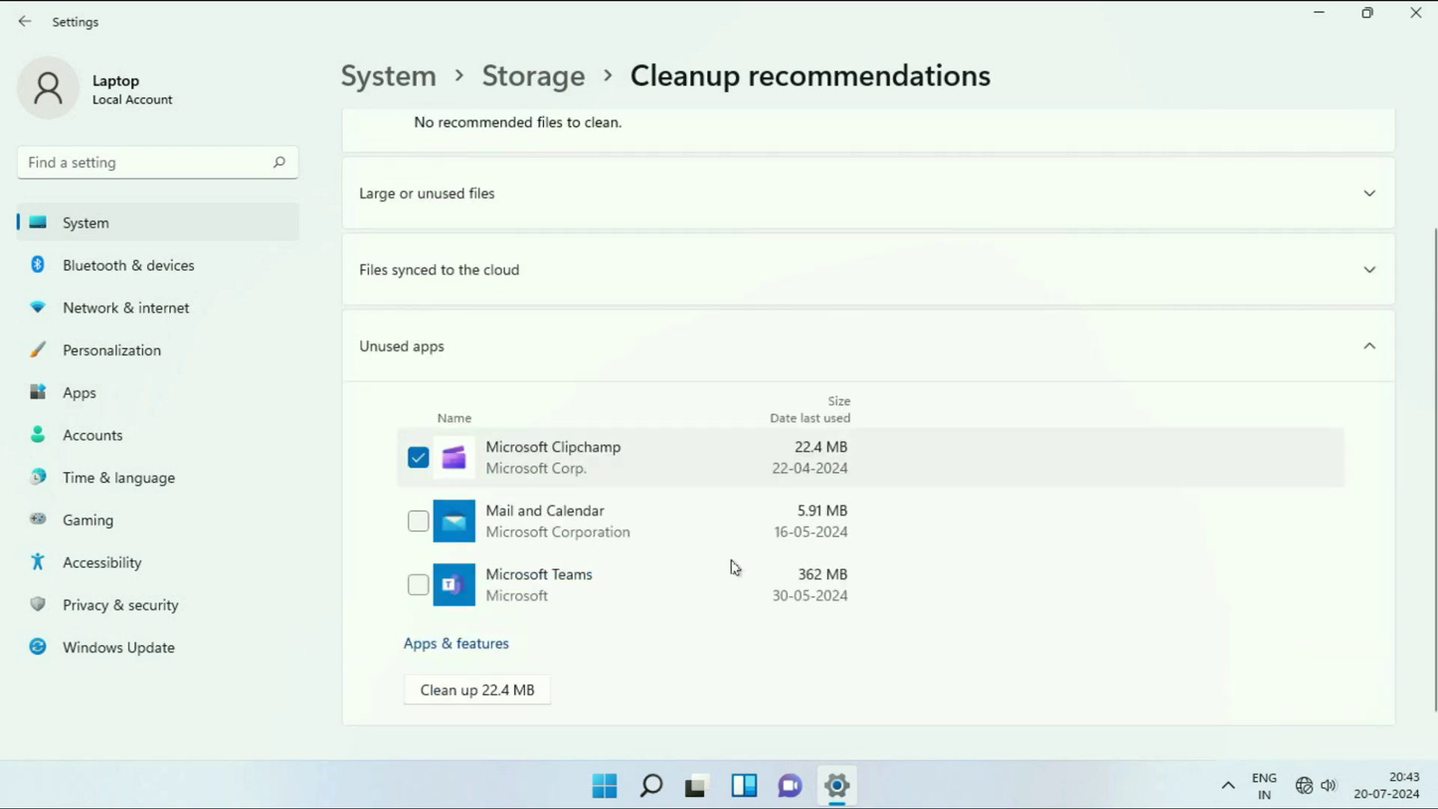
scroll(733, 567, "up", 1)
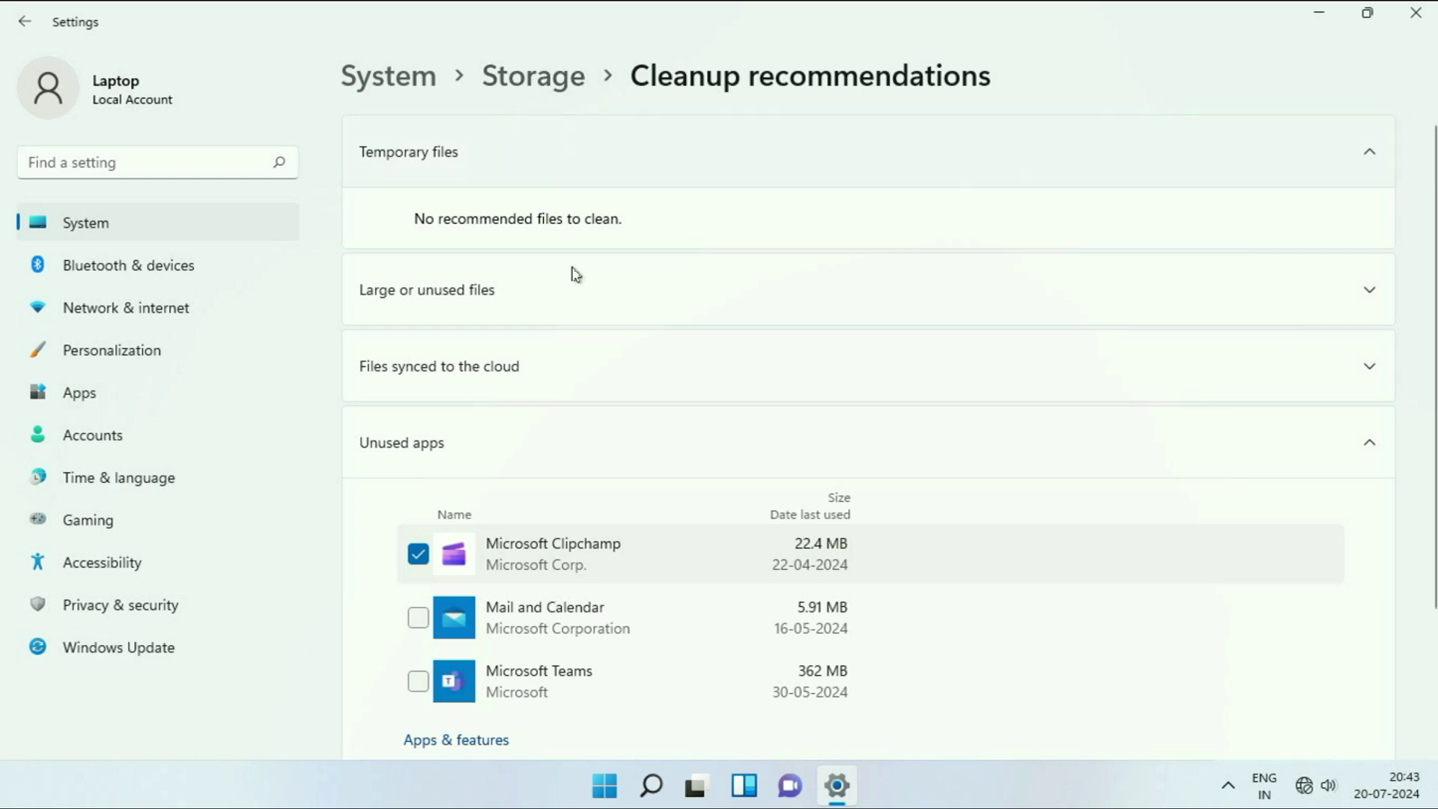
left_click(529, 85)
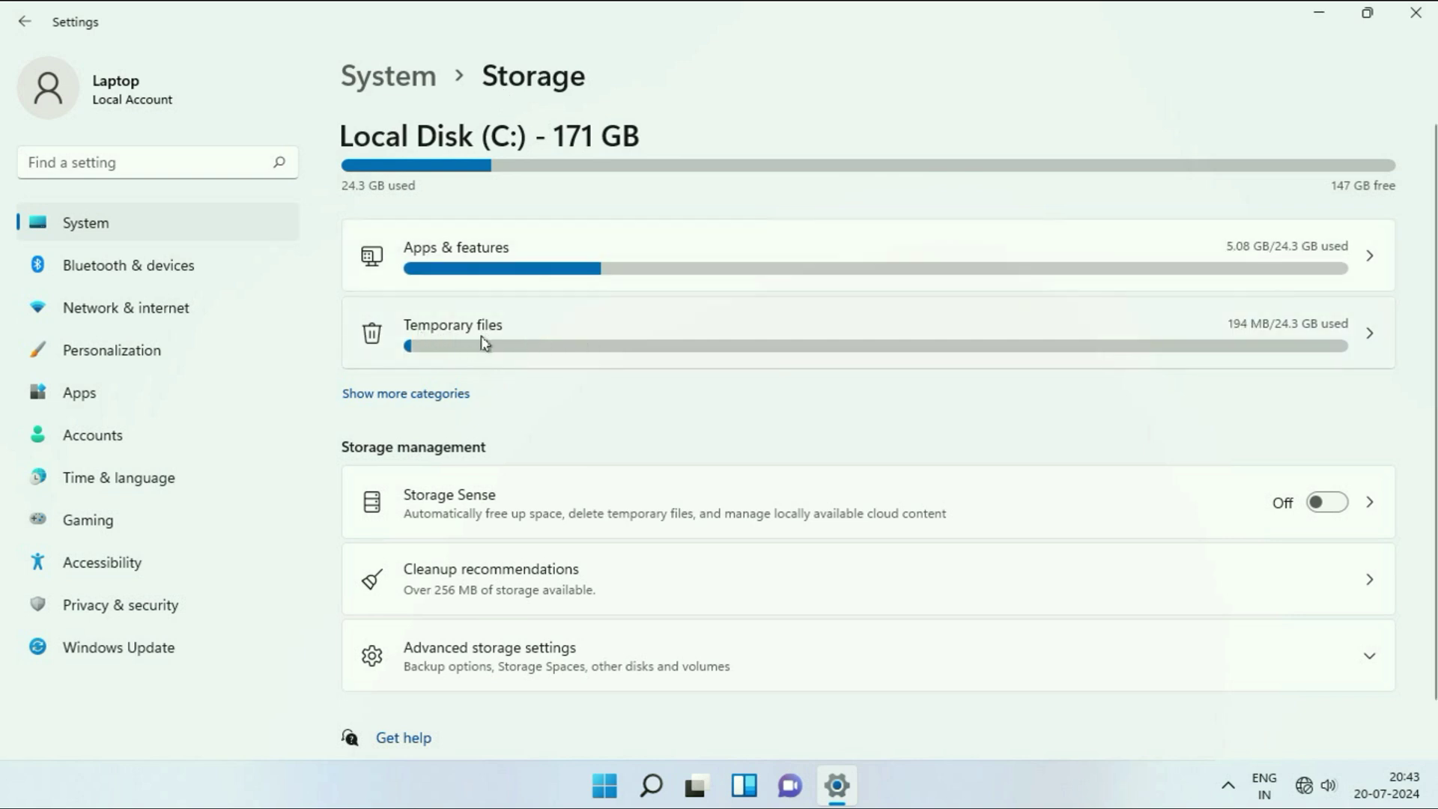
Remove the 17.8 KB of Temporary Internet Files and go back to the Storage page
left_click(1366, 337)
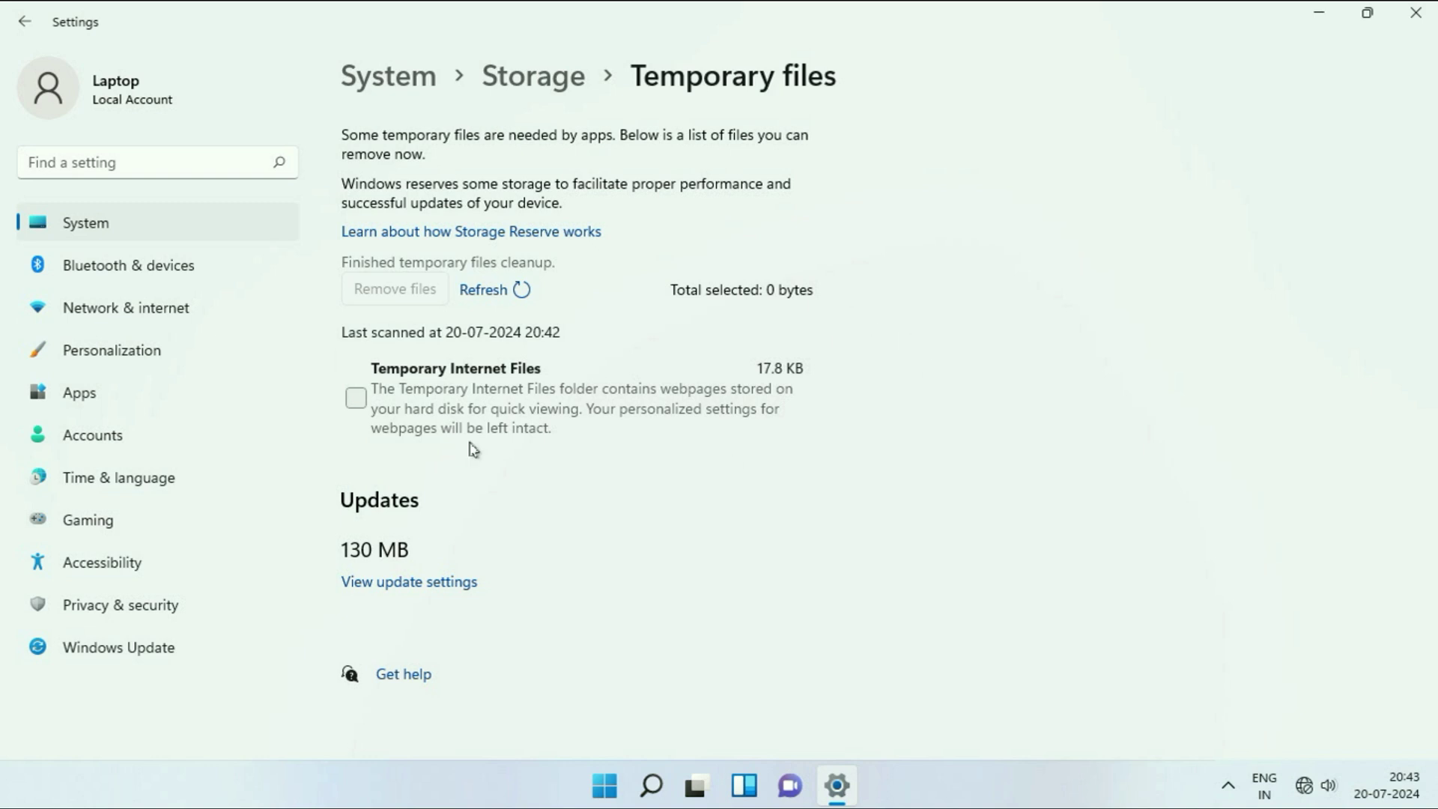
left_click(356, 398)
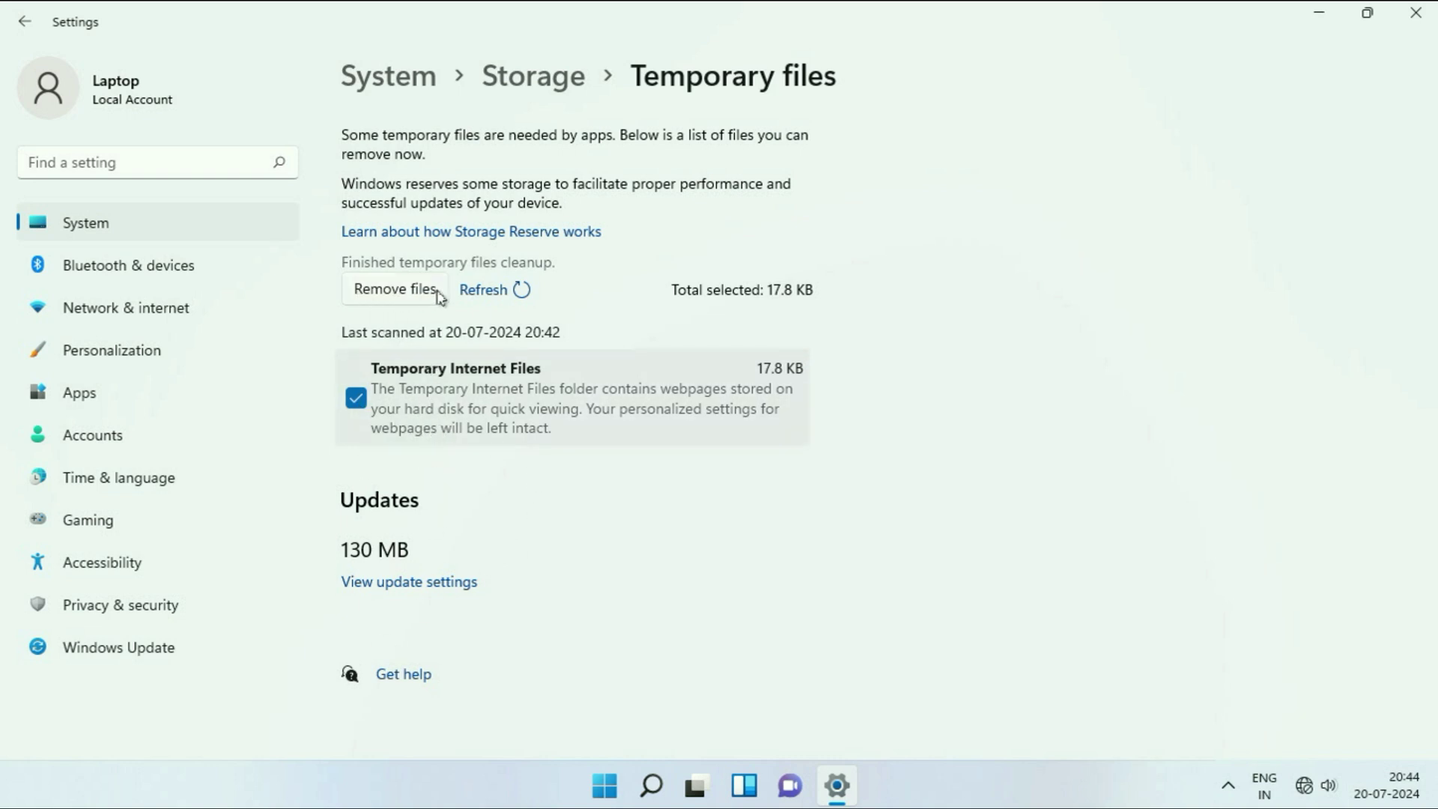
left_click(397, 291)
left_click(634, 448)
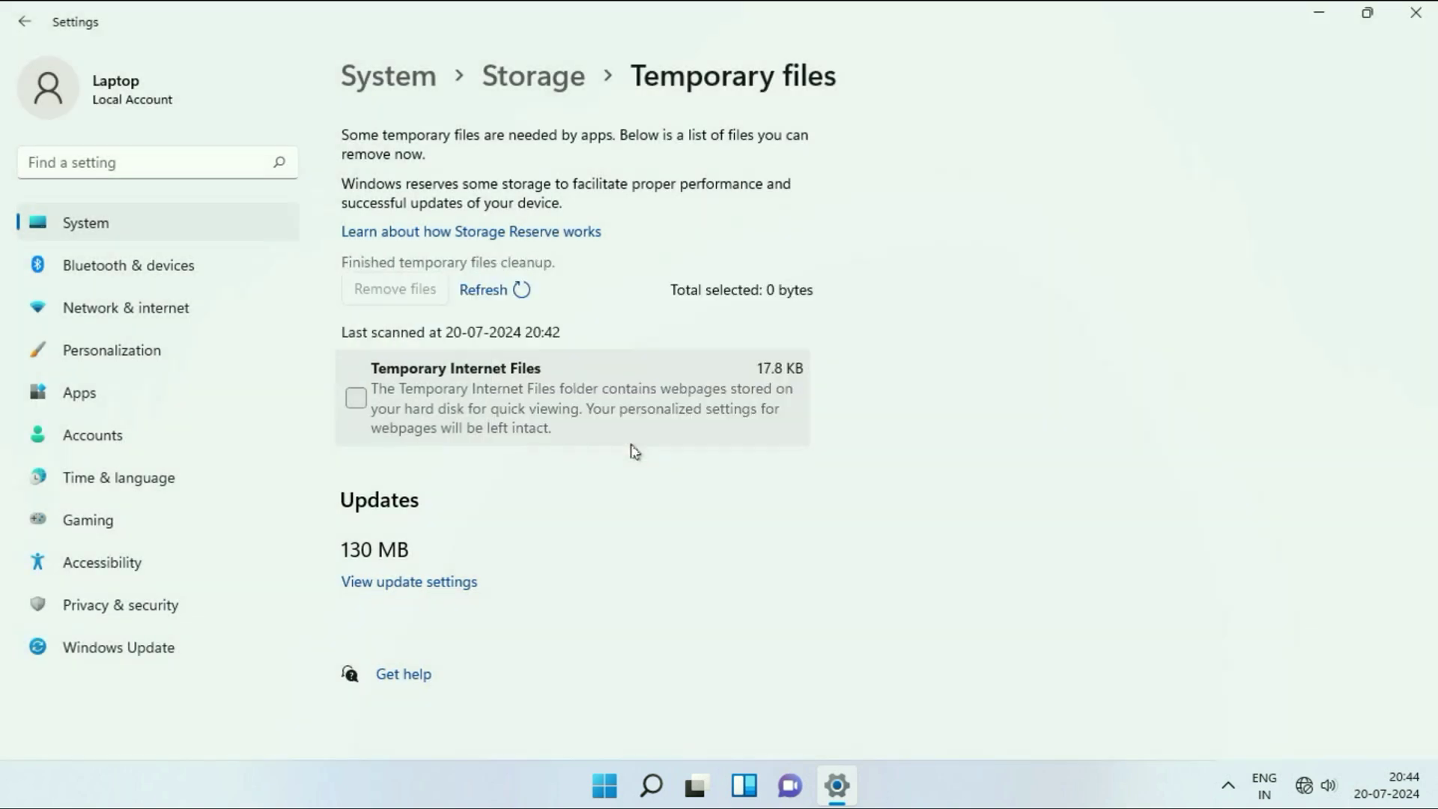
left_click(530, 78)
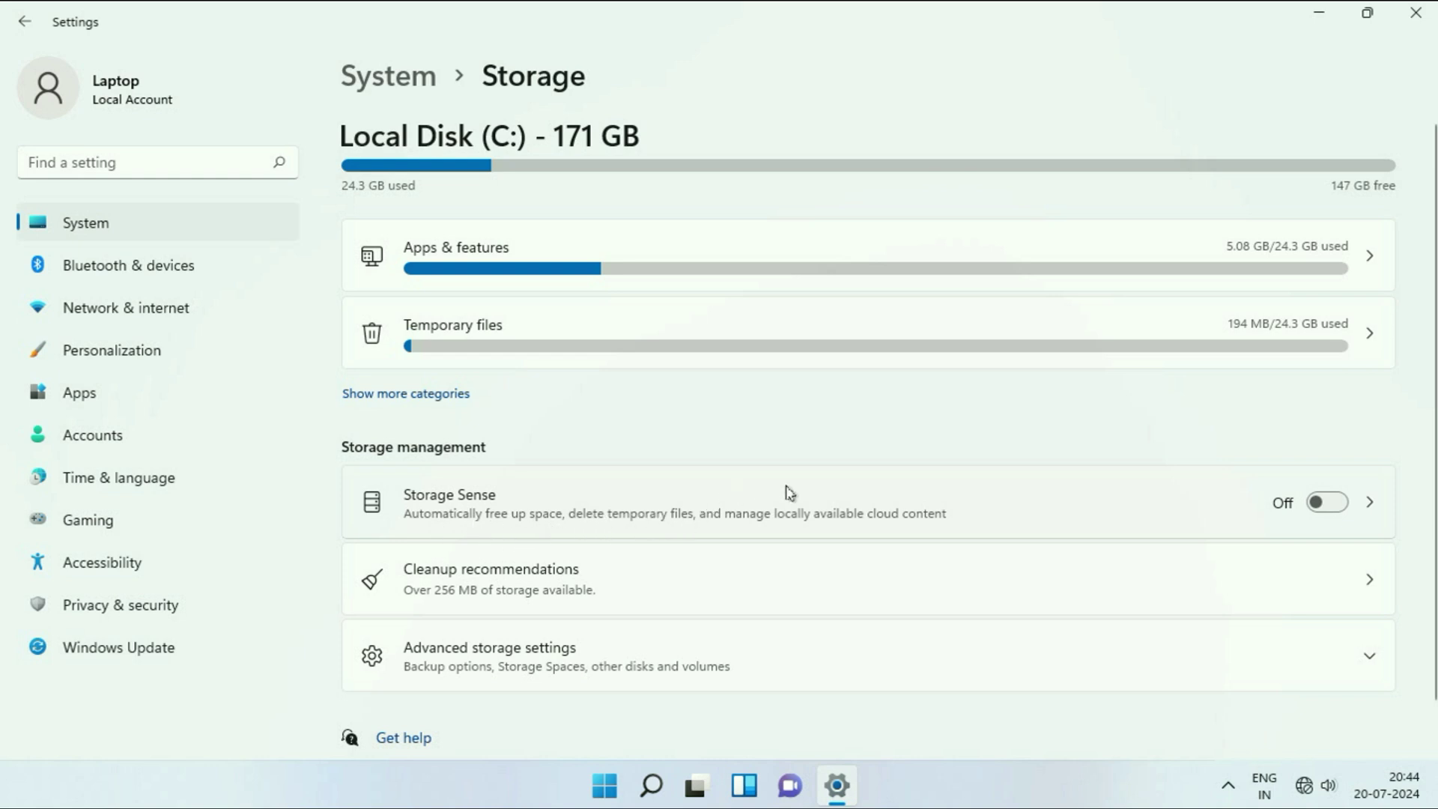
Switch Storage Sense on and close the Settings window
left_click(1335, 506)
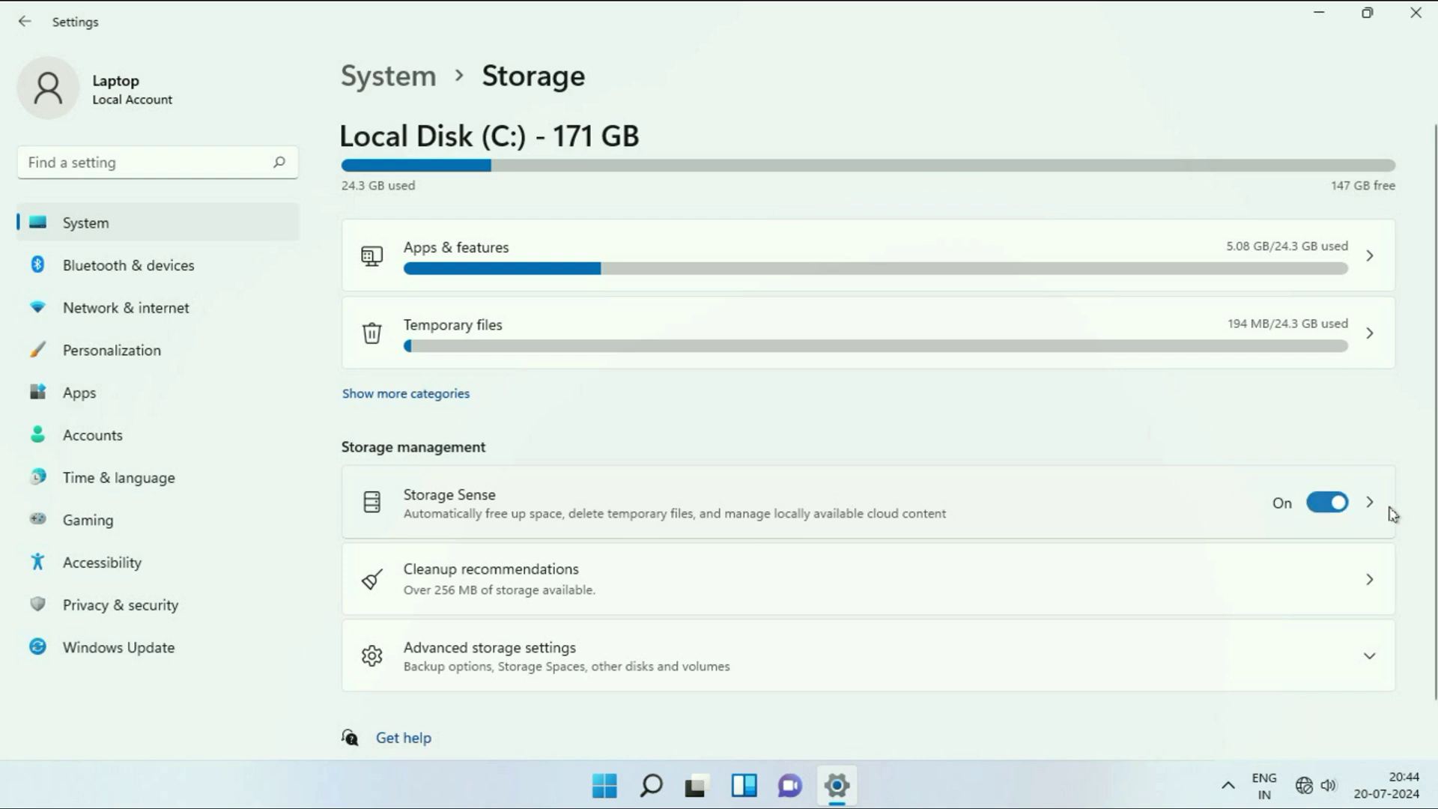
left_click(1416, 13)
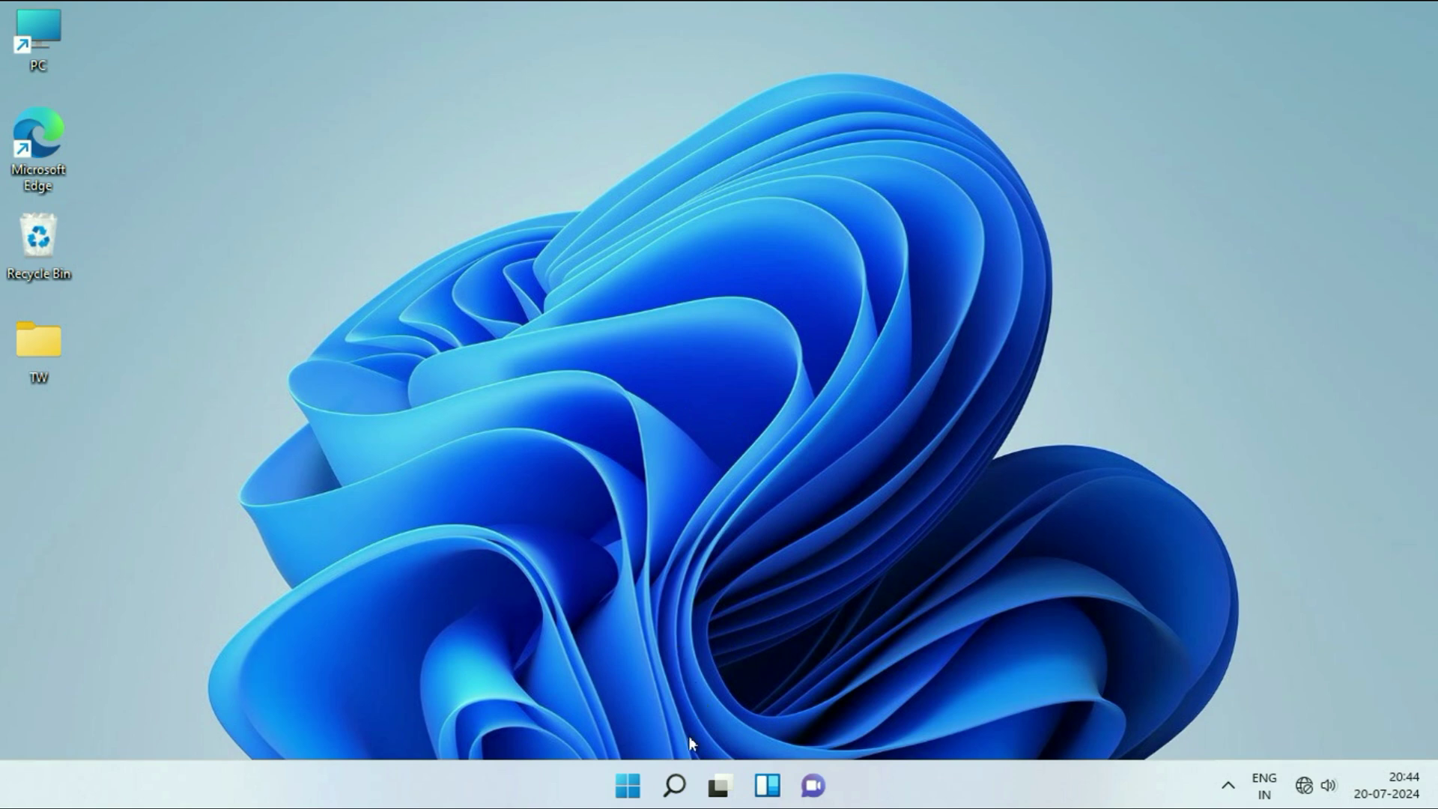
Search the Start menu for 'disk clean' and launch Disk Cleanup
left_click(621, 766)
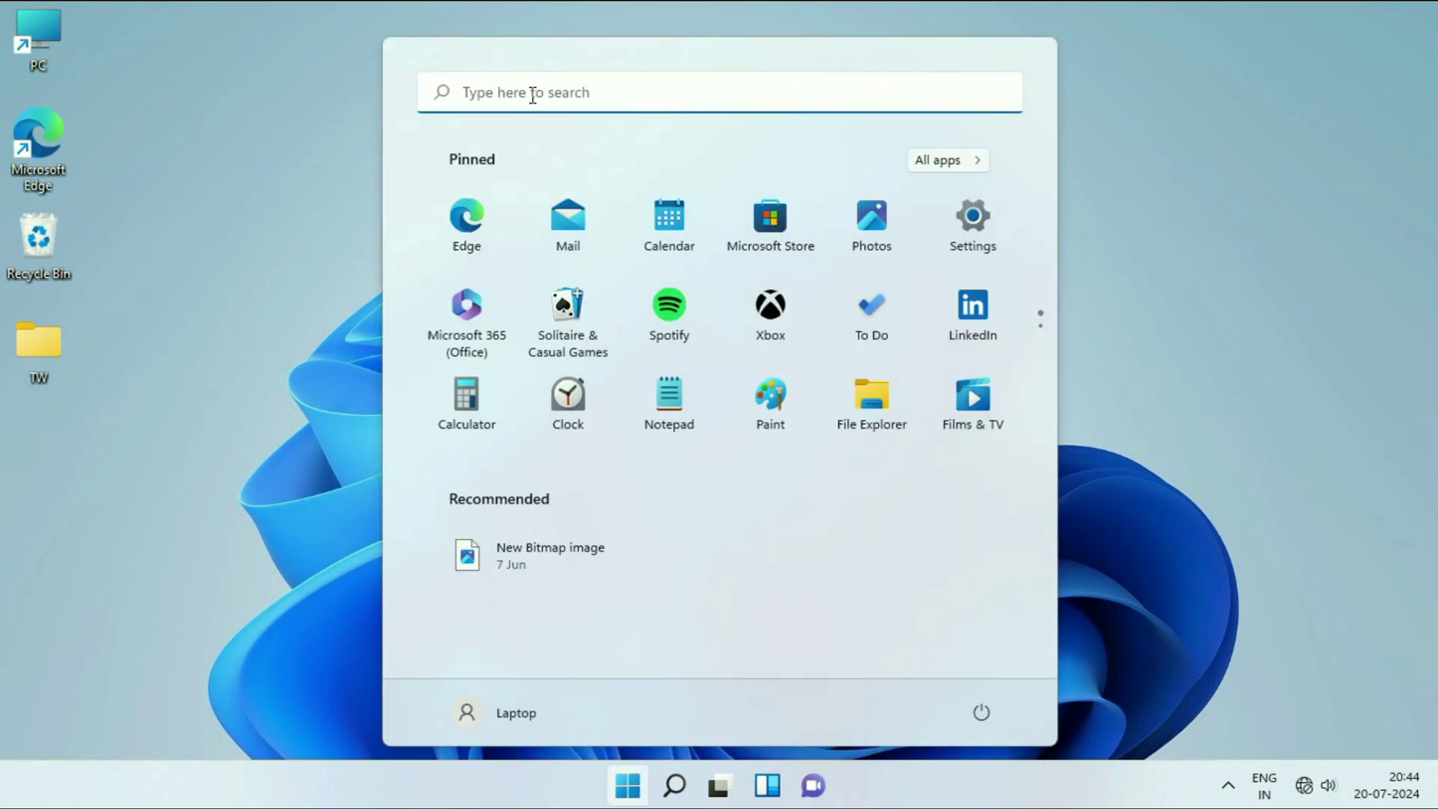
left_click(533, 95)
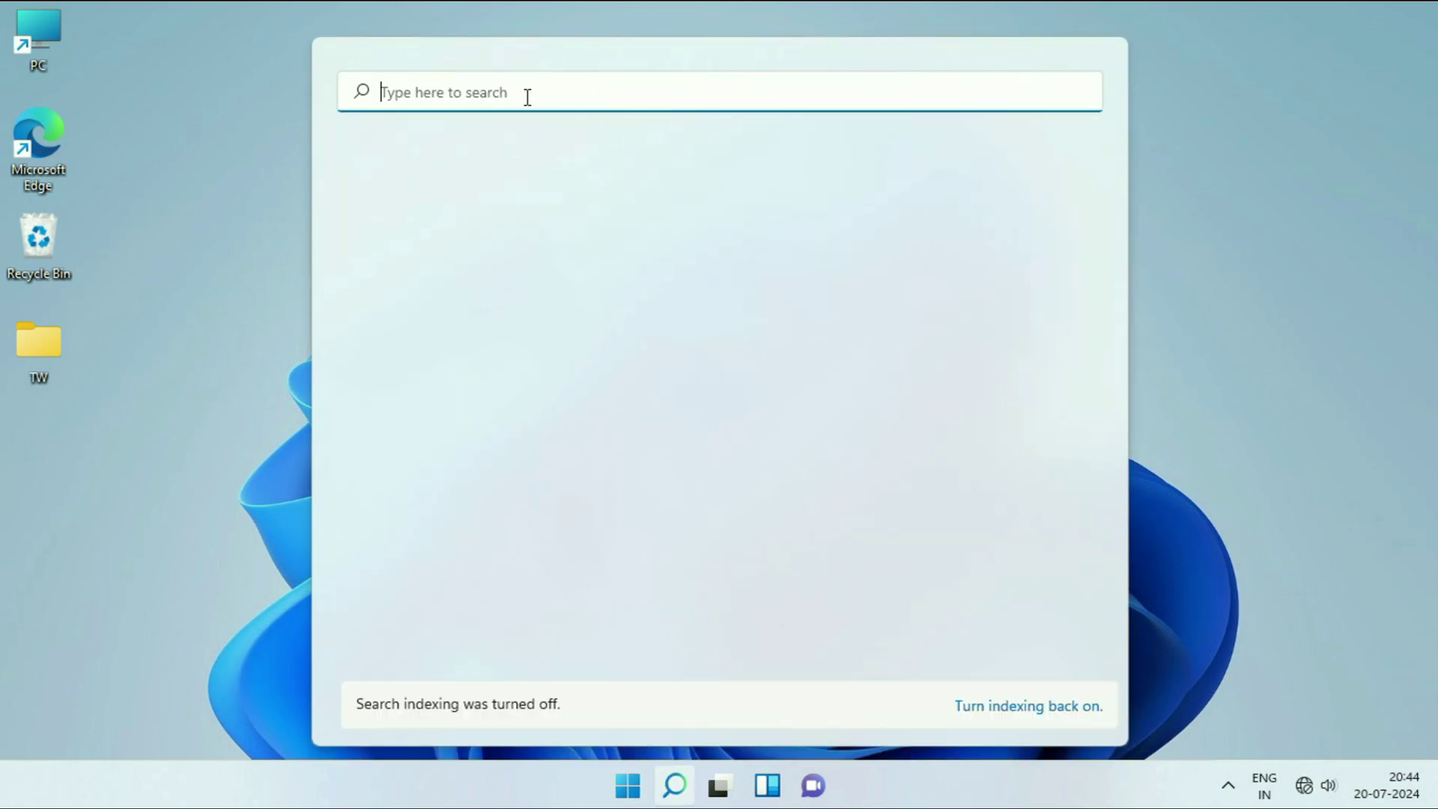
type("disk clean")
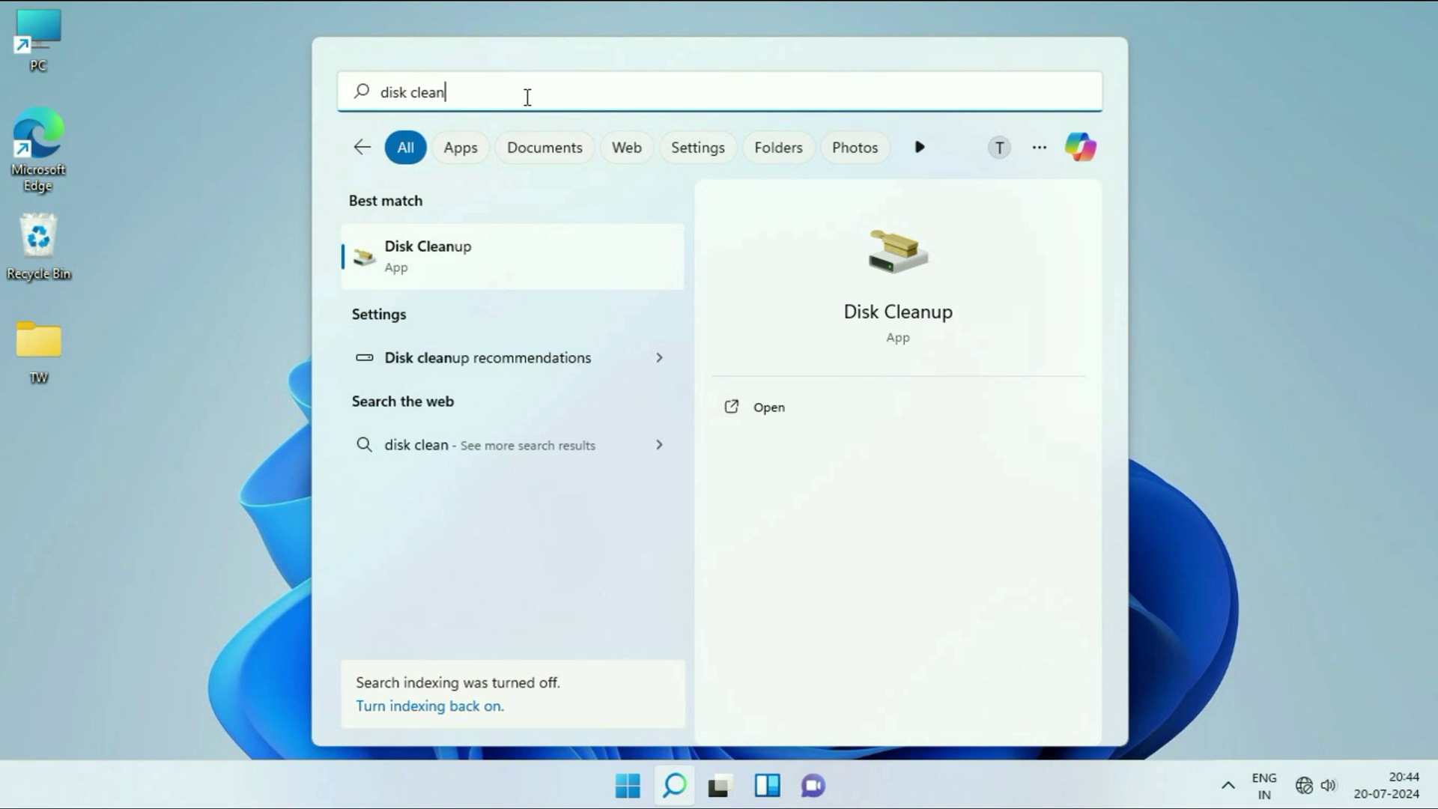
left_click(469, 267)
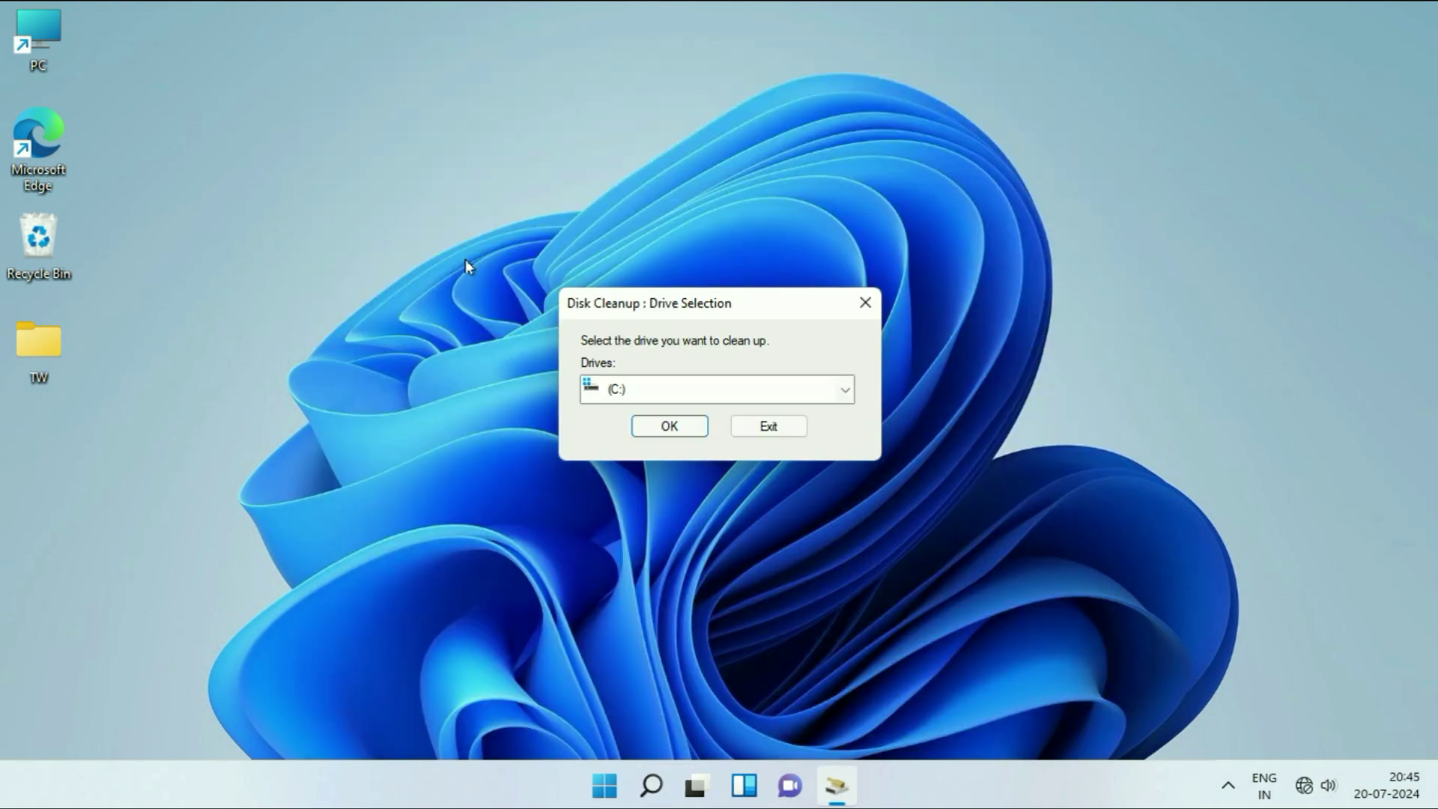
Select drive C: in Disk Cleanup and rescan it including system files
left_click(850, 392)
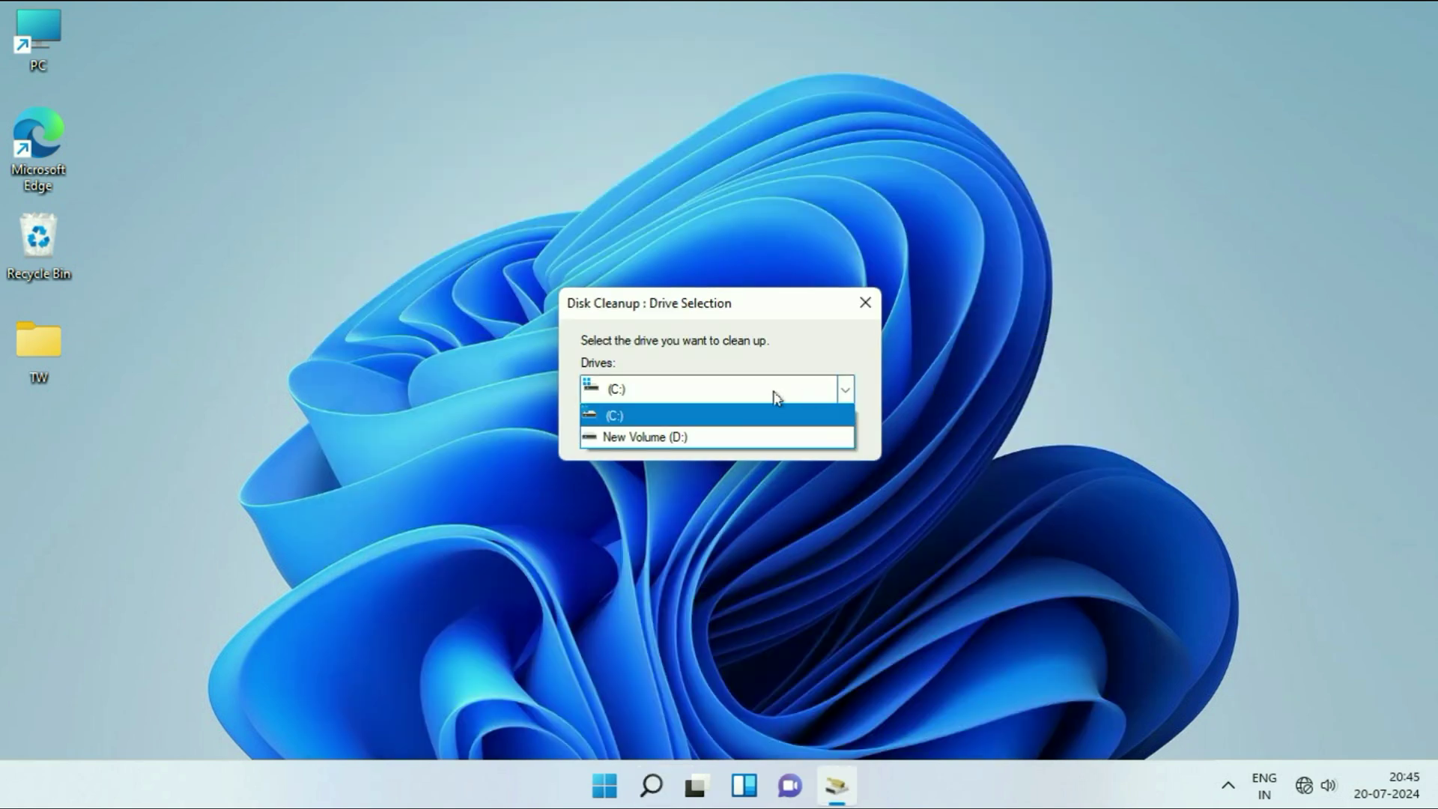
left_click(640, 418)
left_click(670, 433)
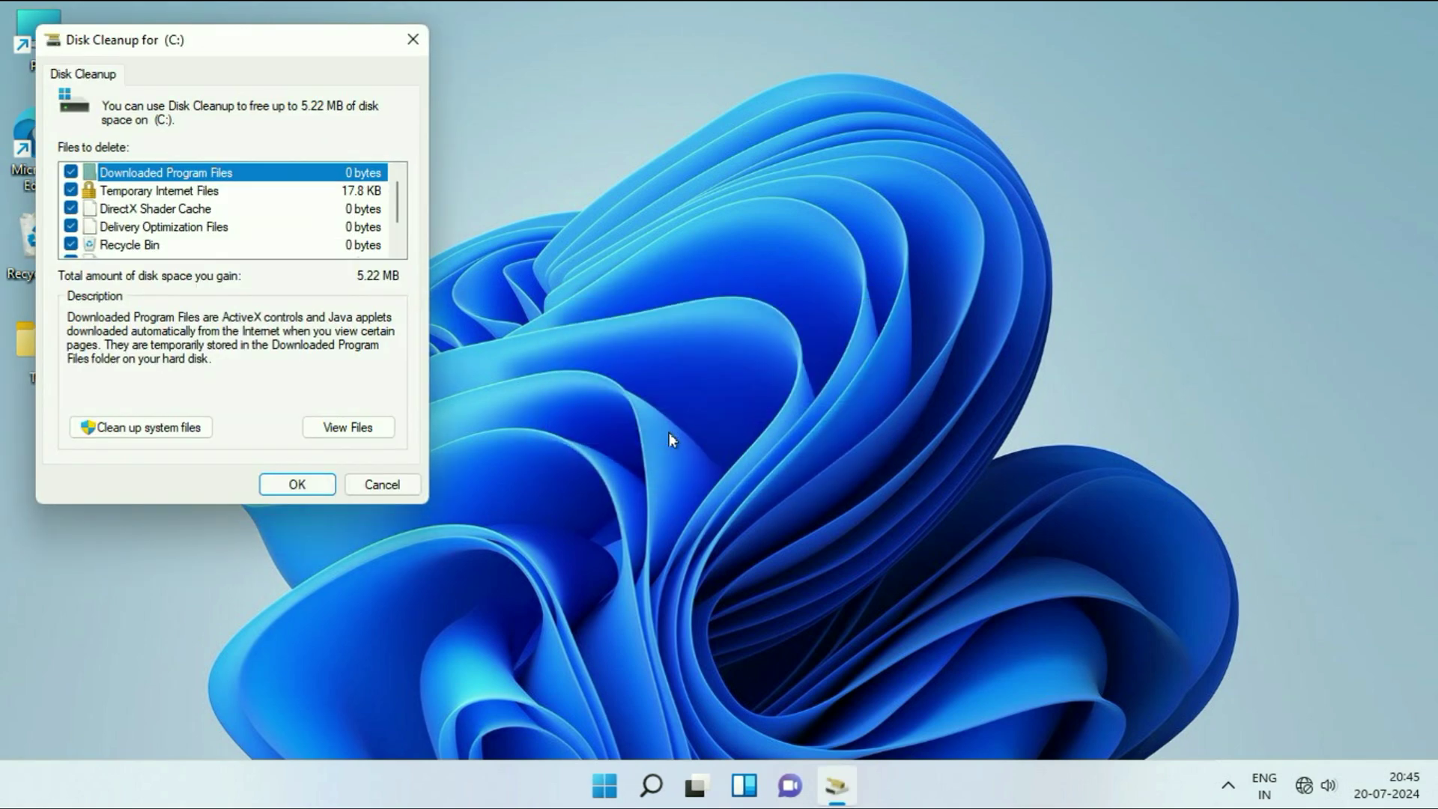
left_click_drag(258, 36, 645, 57)
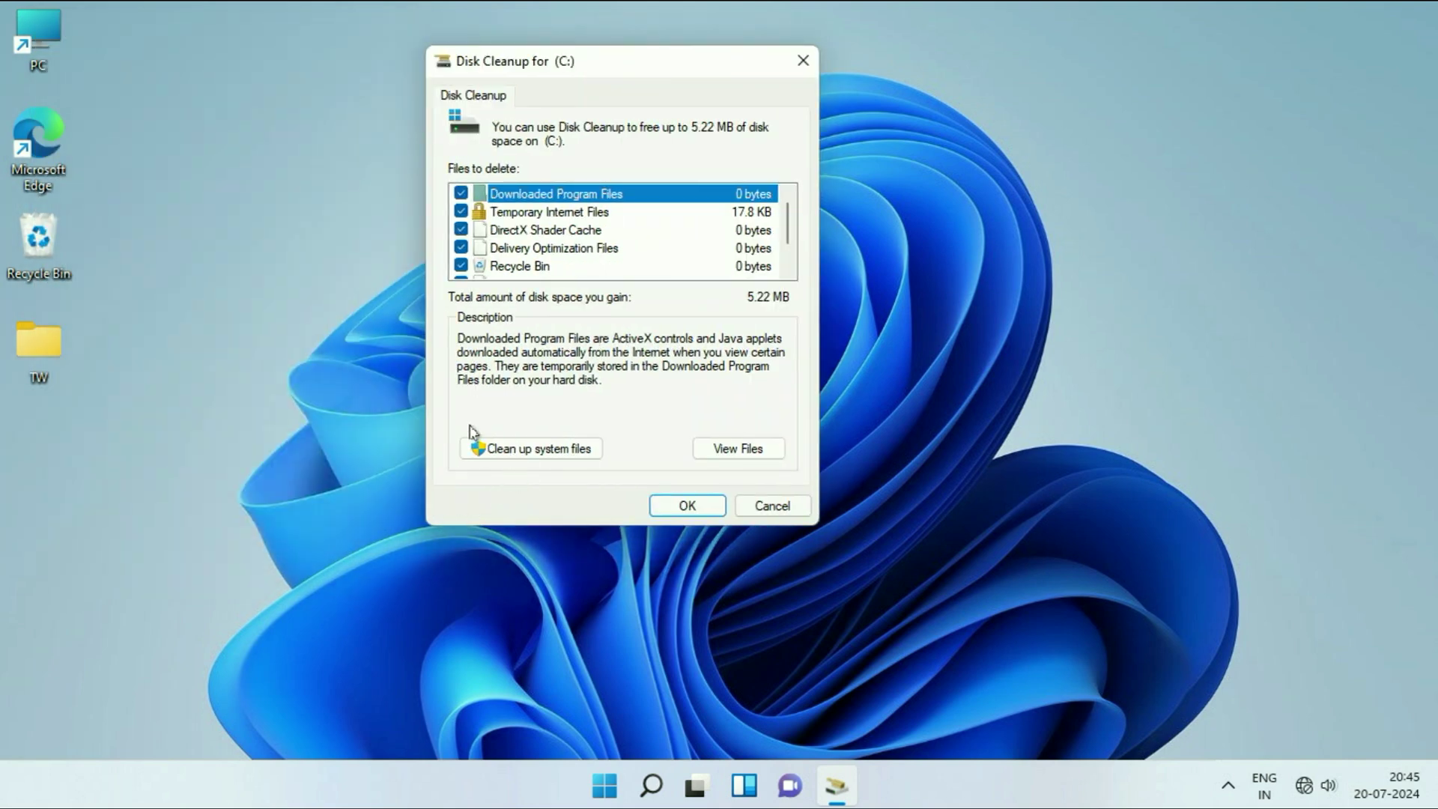
left_click(568, 454)
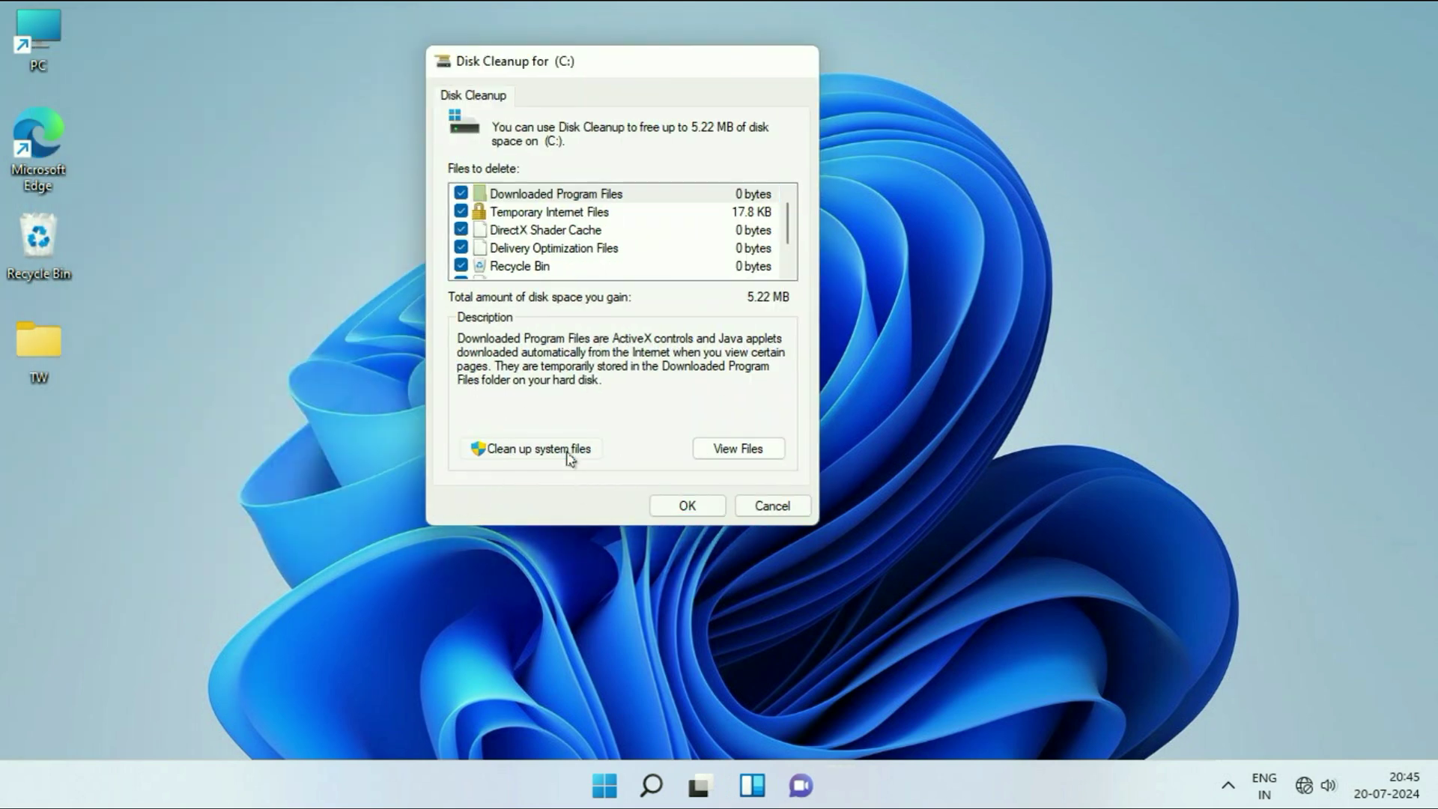
left_click(675, 429)
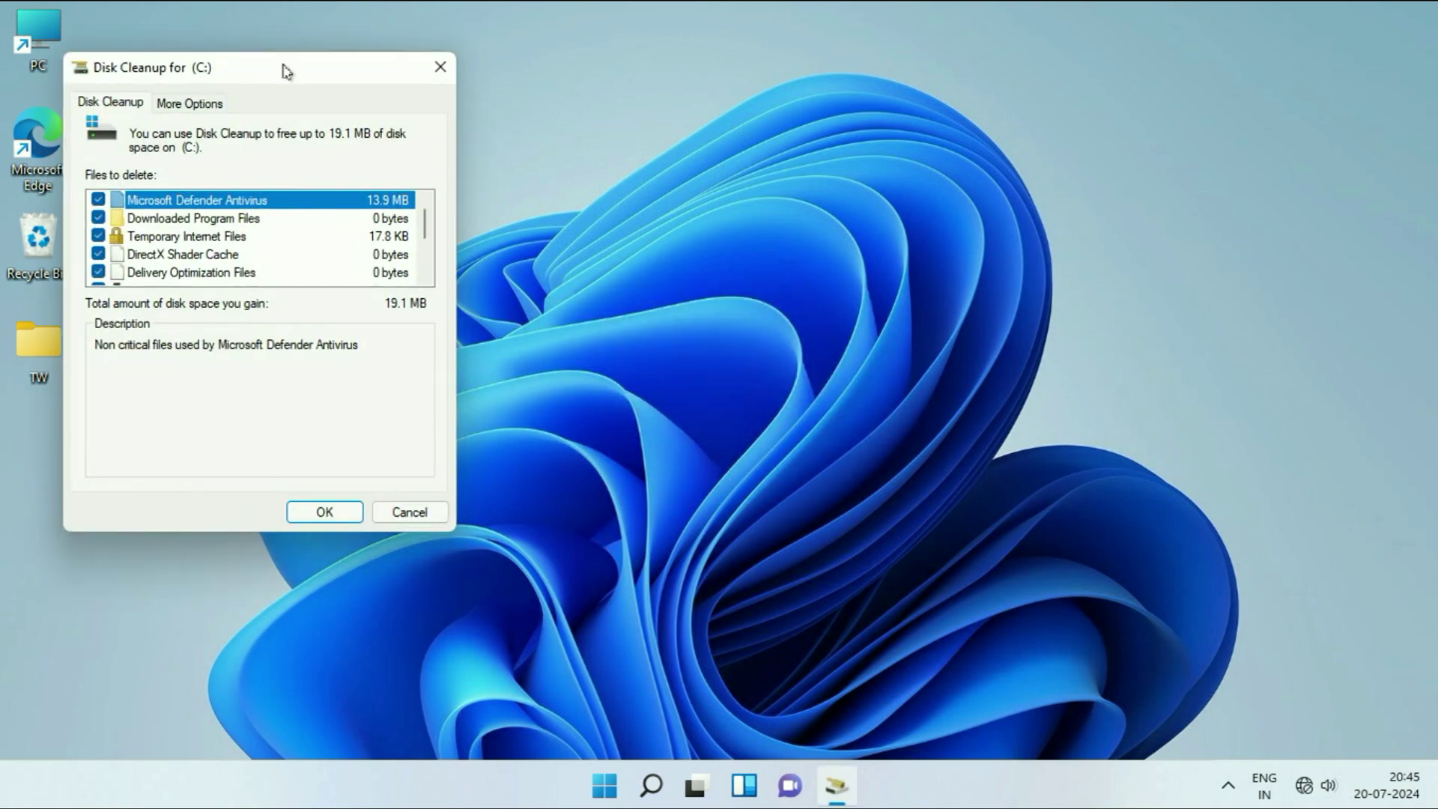
left_click_drag(283, 66, 699, 85)
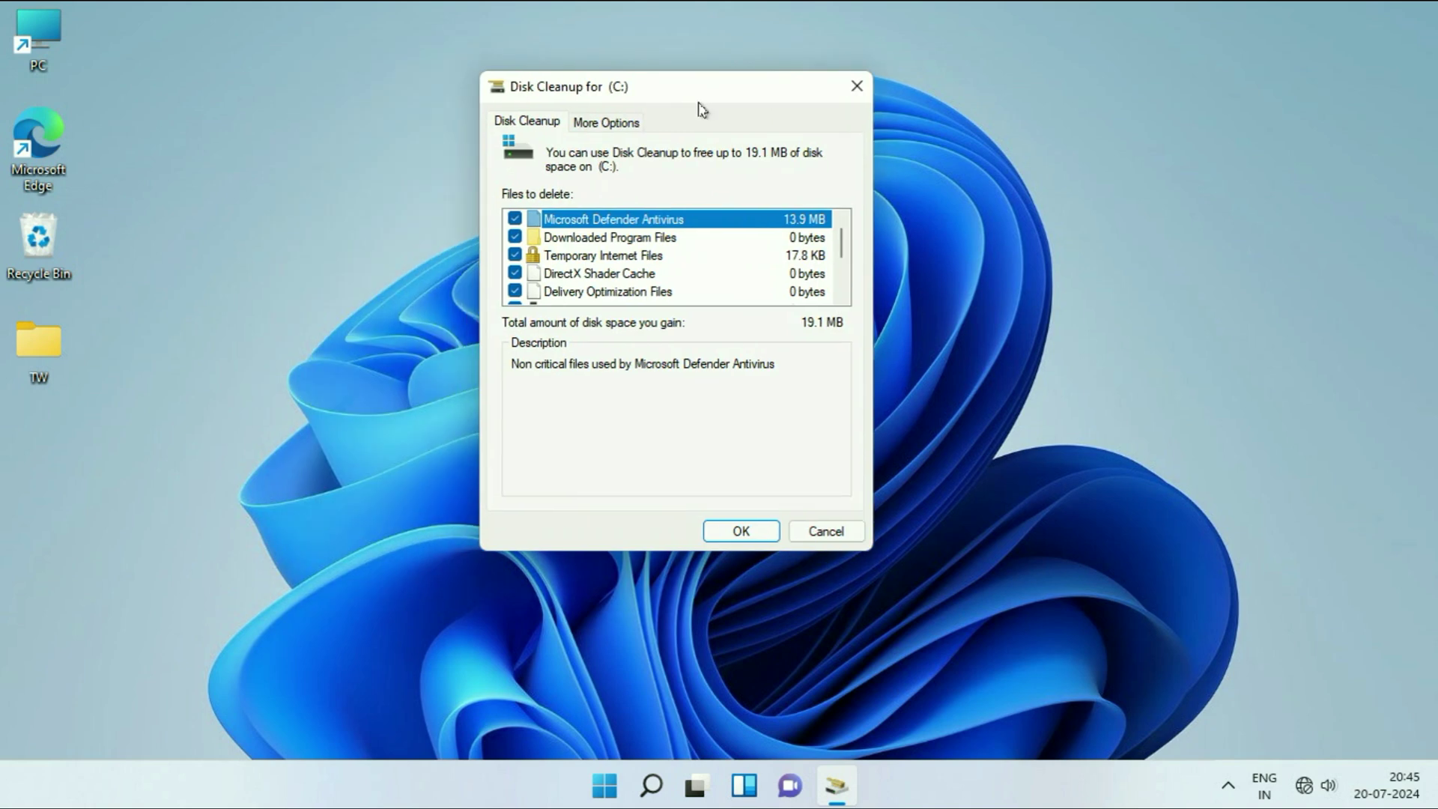
Keep all categories, including Thumbnails, checked and permanently delete the 19.1 MB of files
scroll(514, 283, "down", 3)
left_click(514, 291)
left_click(515, 292)
scroll(575, 290, "up", 4)
scroll(504, 298, "down", 3)
left_click(741, 531)
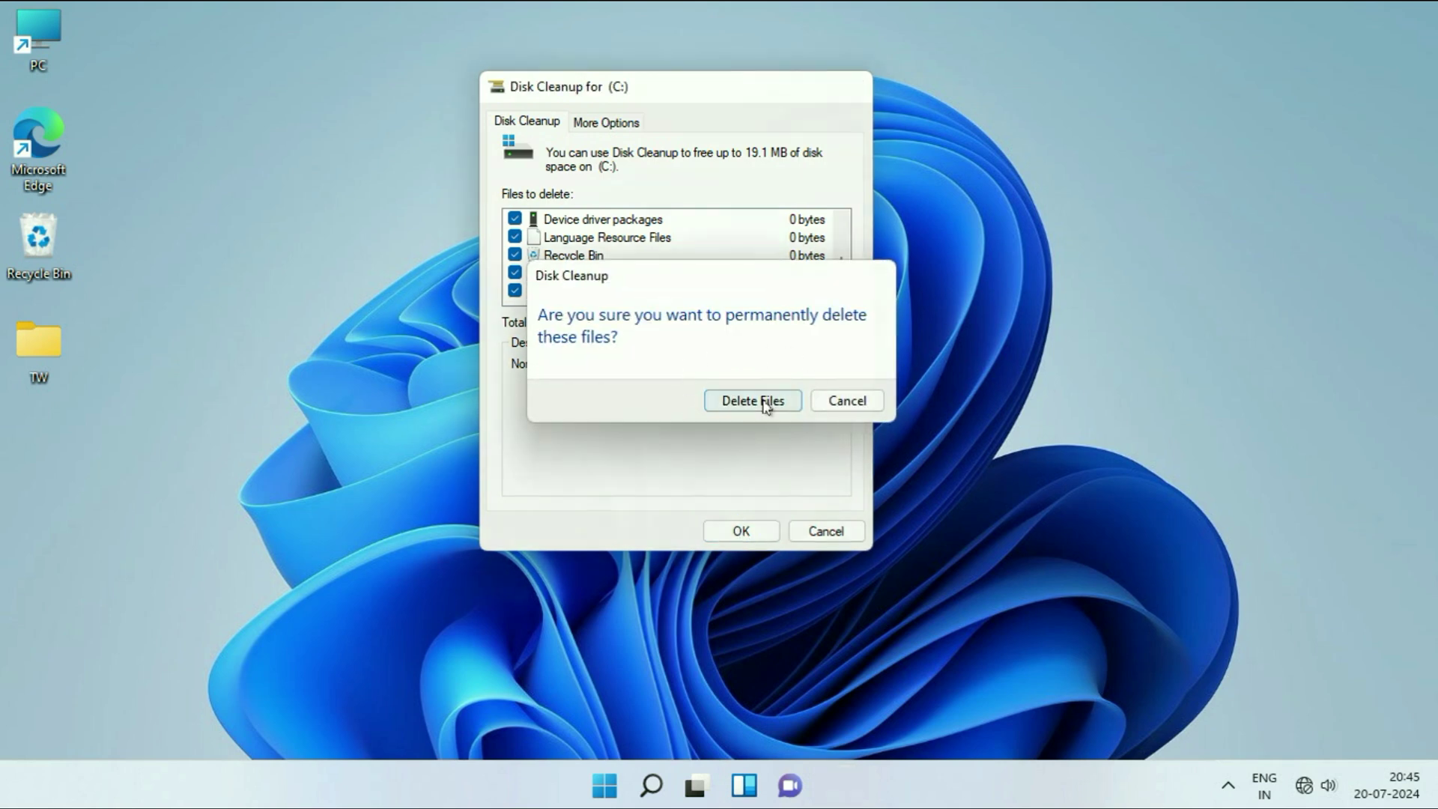
left_click(763, 403)
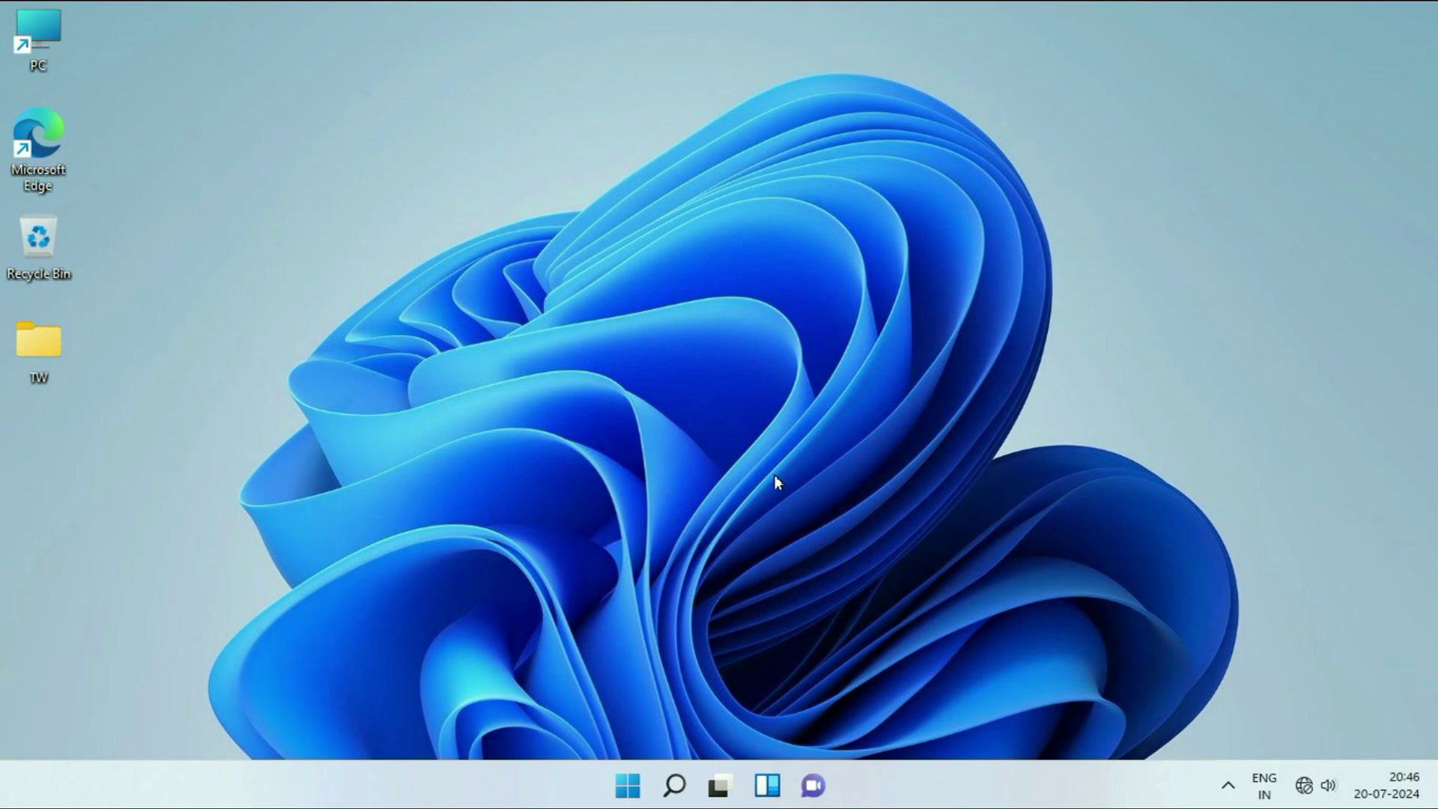
Reopen Settings from the Win+X menu and go to the Apps page
right_click(630, 782)
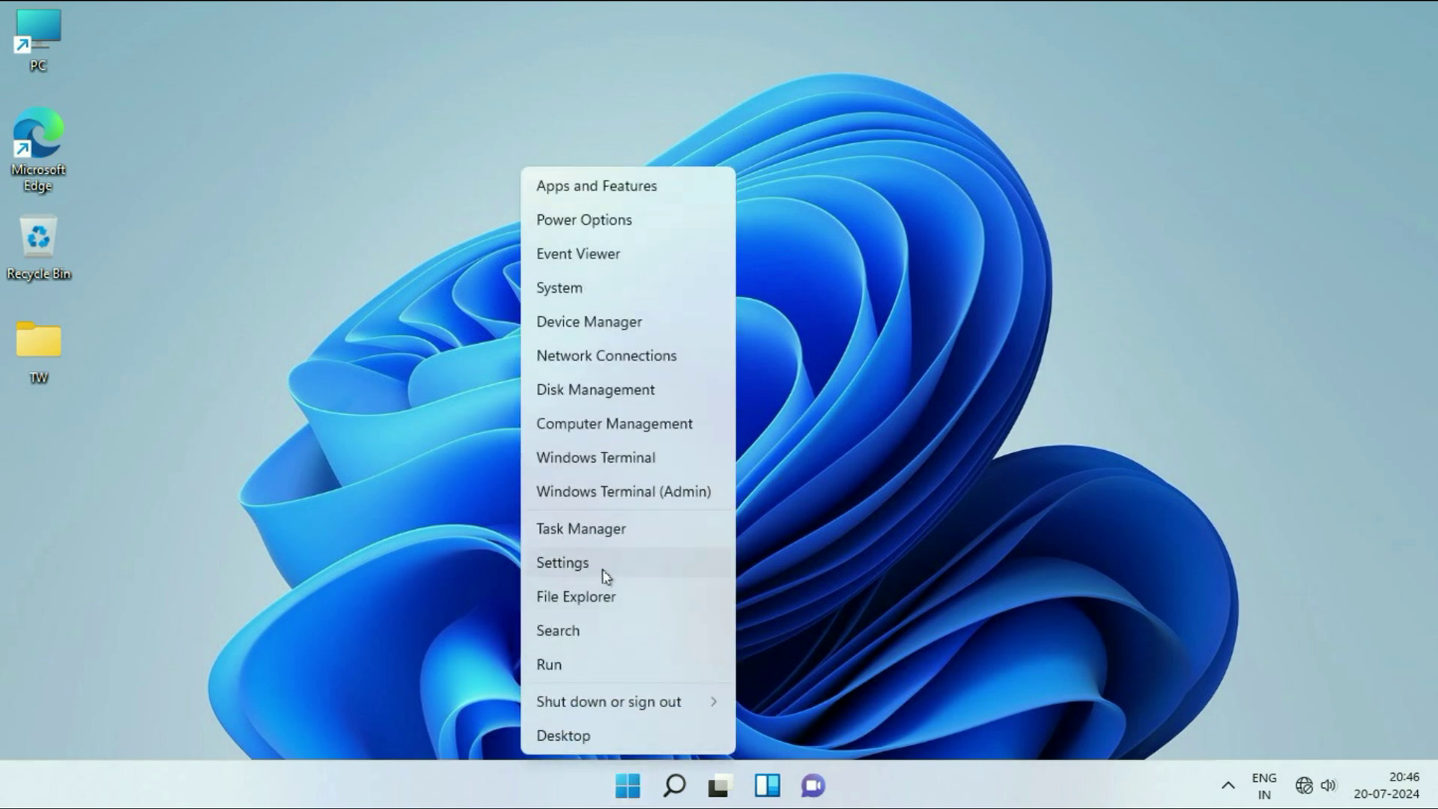
left_click(605, 575)
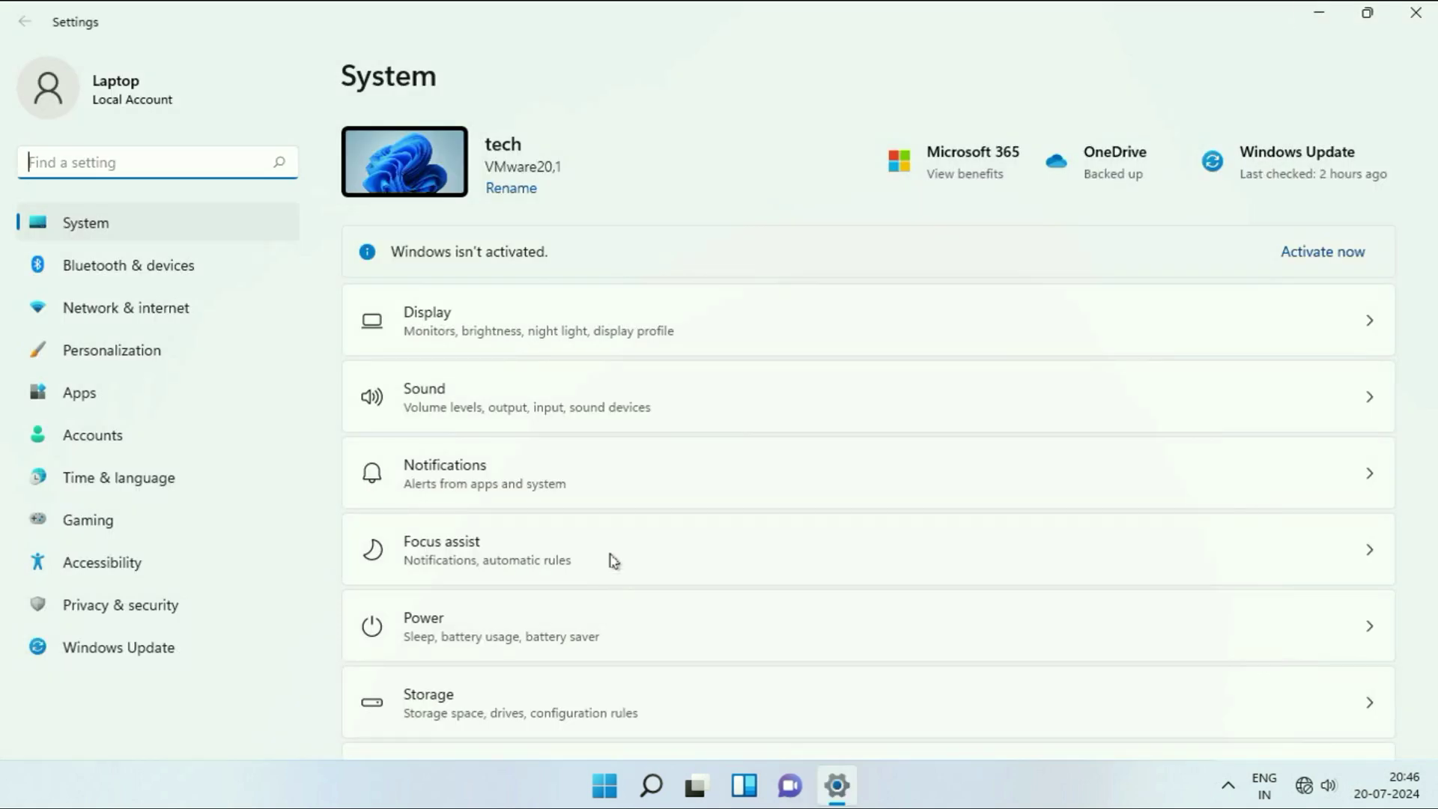
left_click(89, 397)
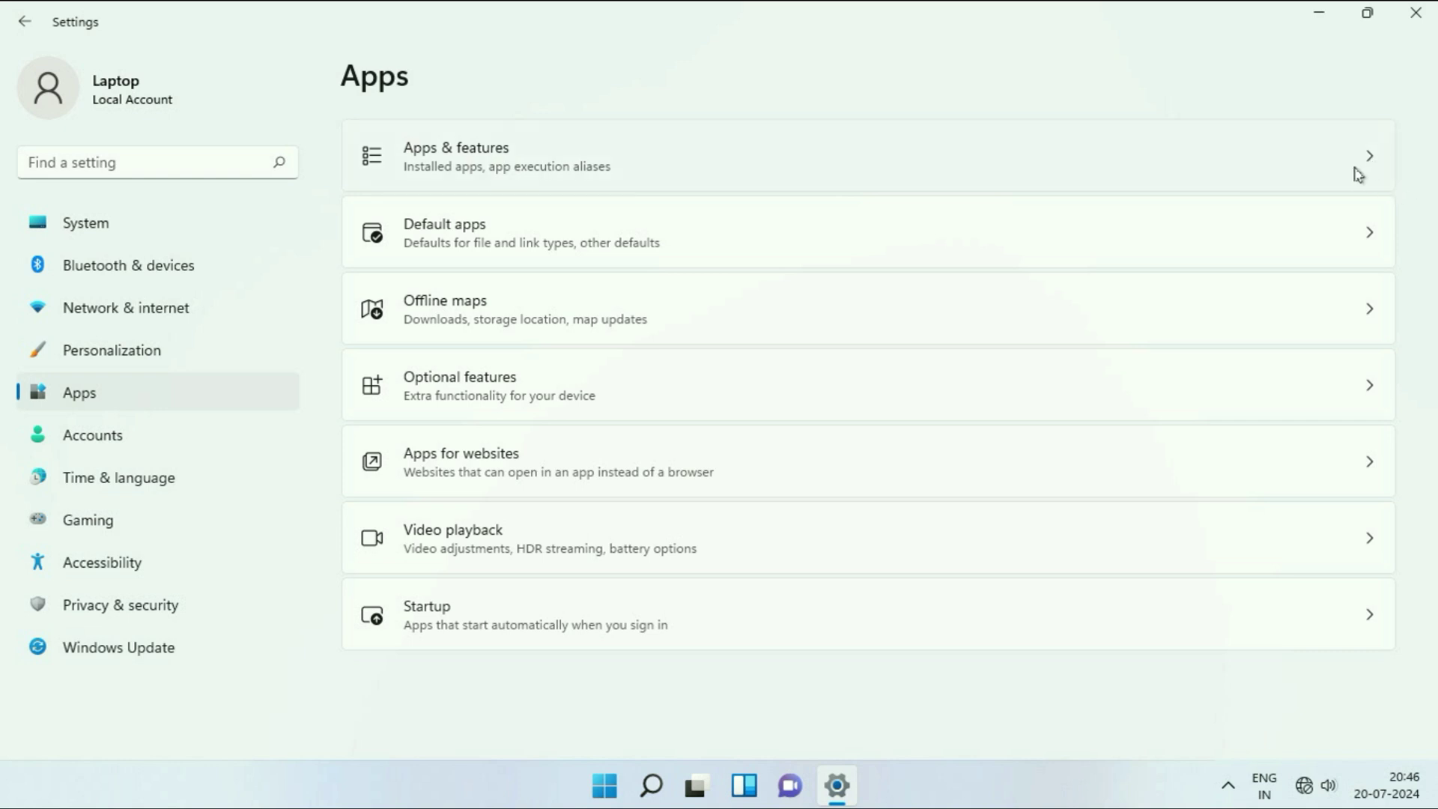
Find Xbox in the Apps & features list and uninstall it
left_click(1358, 174)
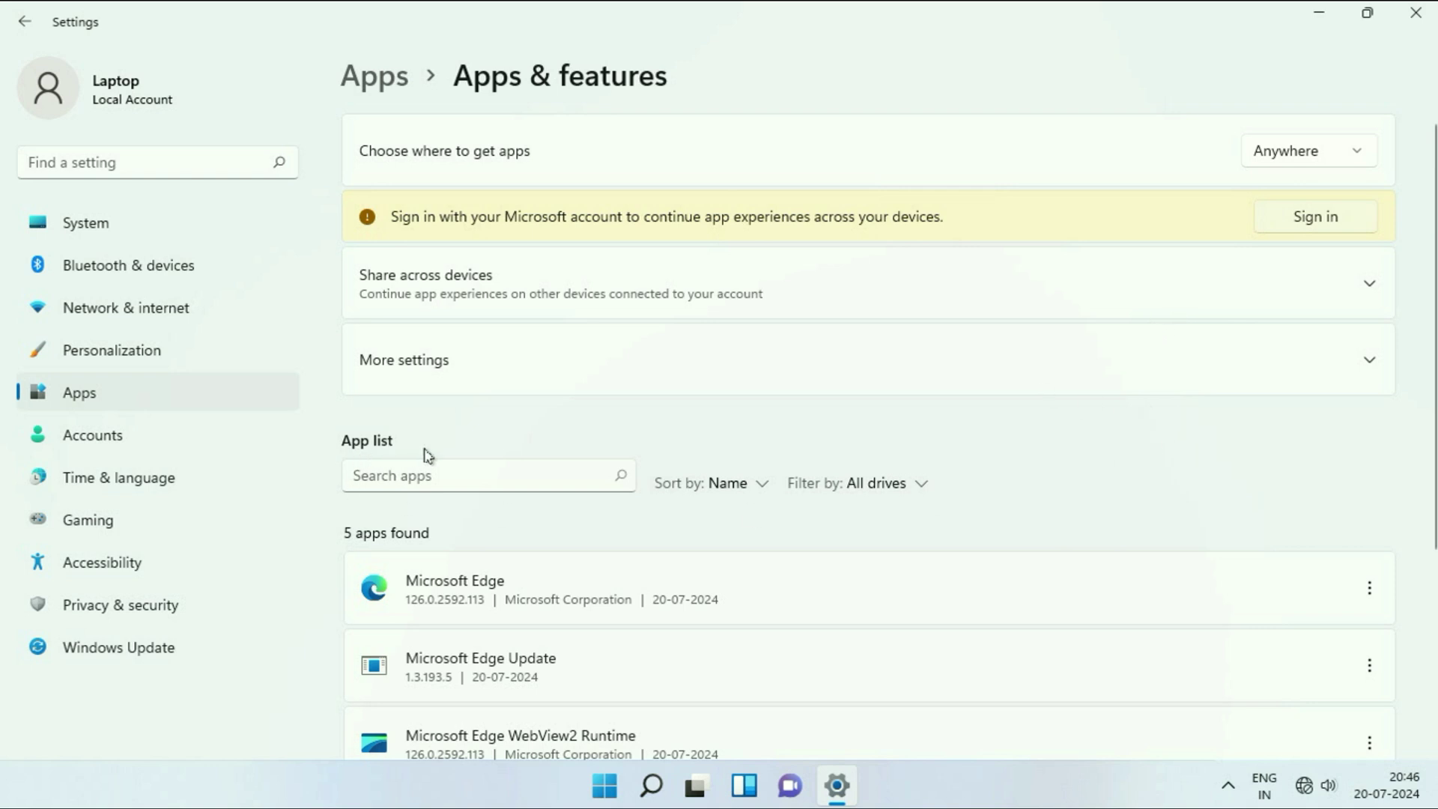
scroll(443, 459, "down", 4)
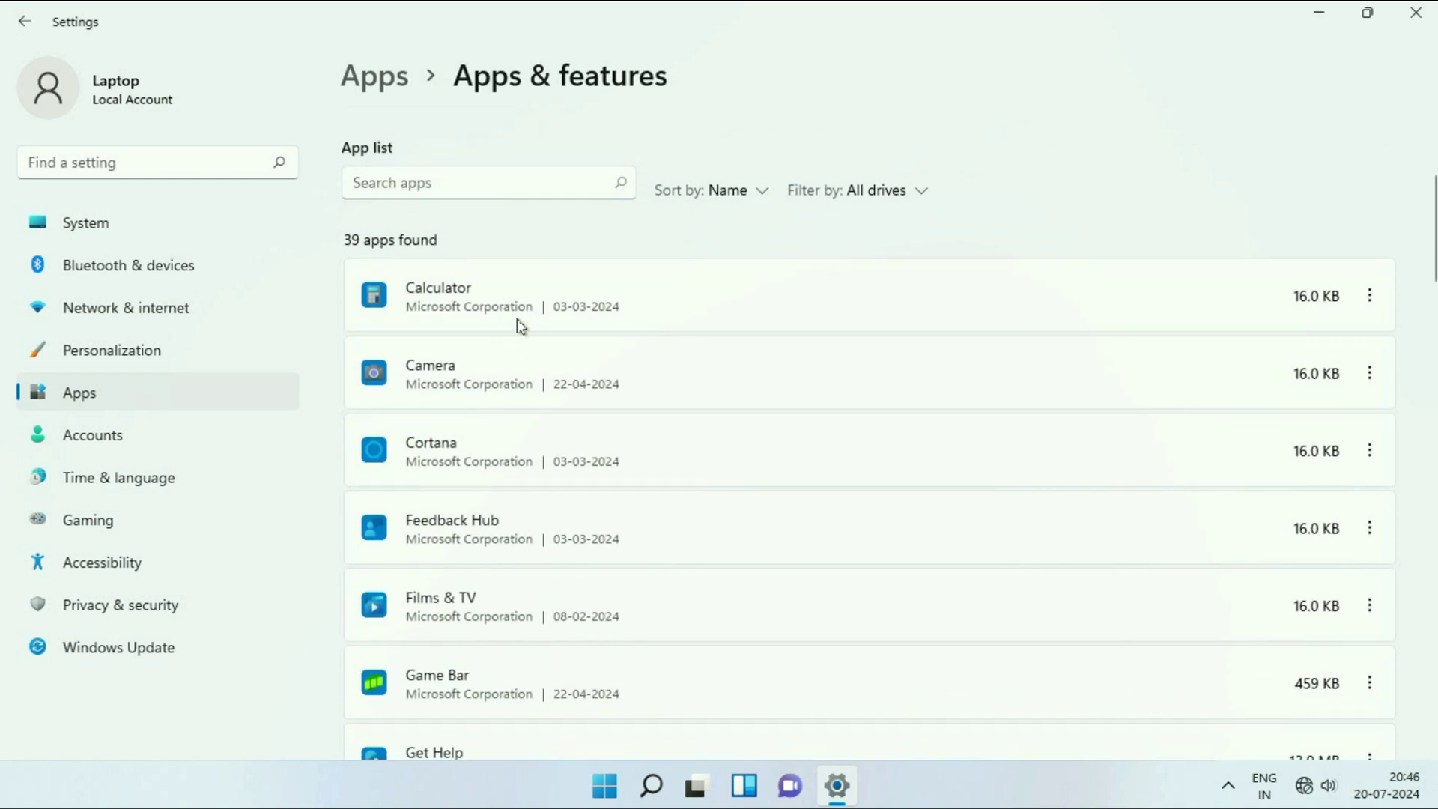
scroll(523, 326, "down", 4)
scroll(629, 427, "down", 3)
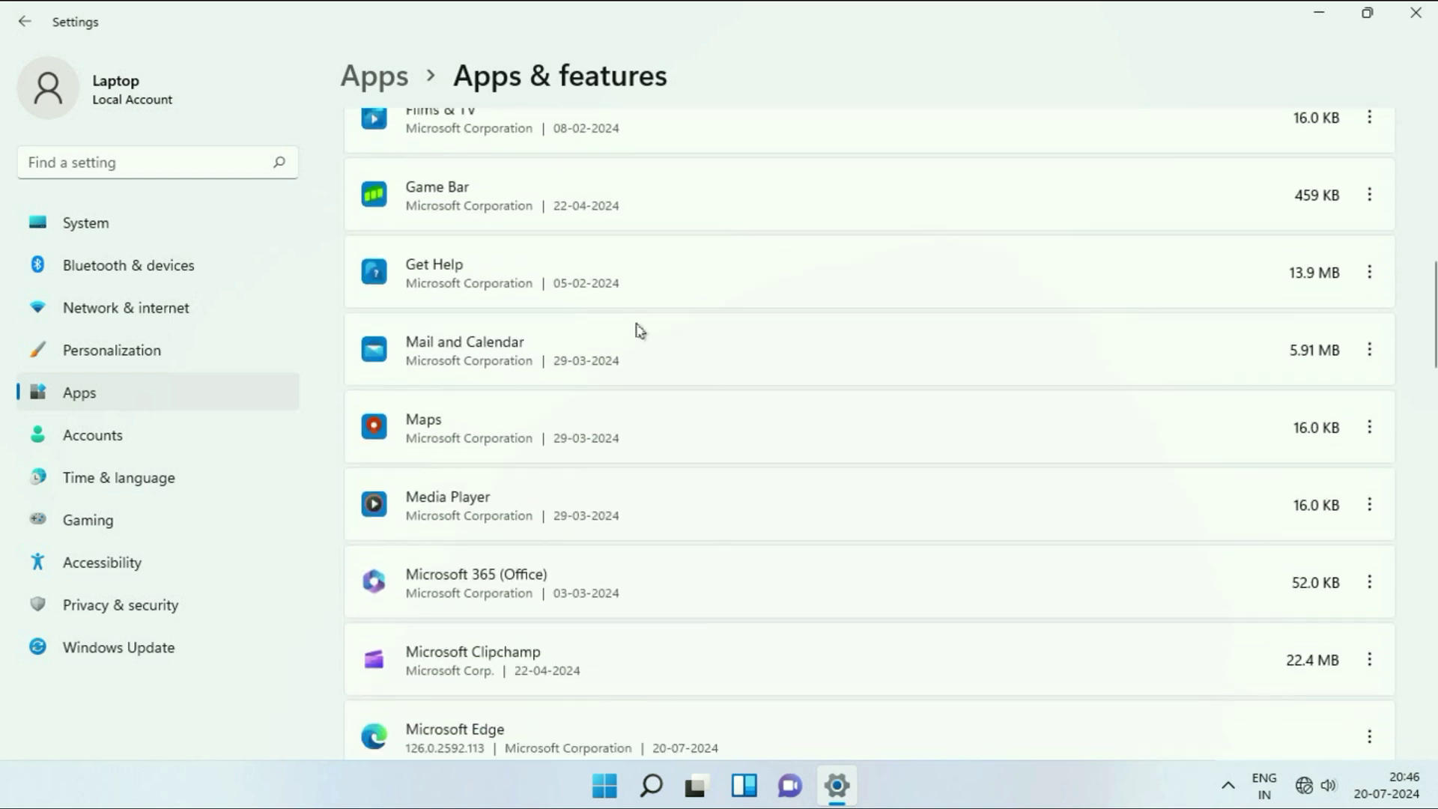
scroll(639, 330, "down", 10)
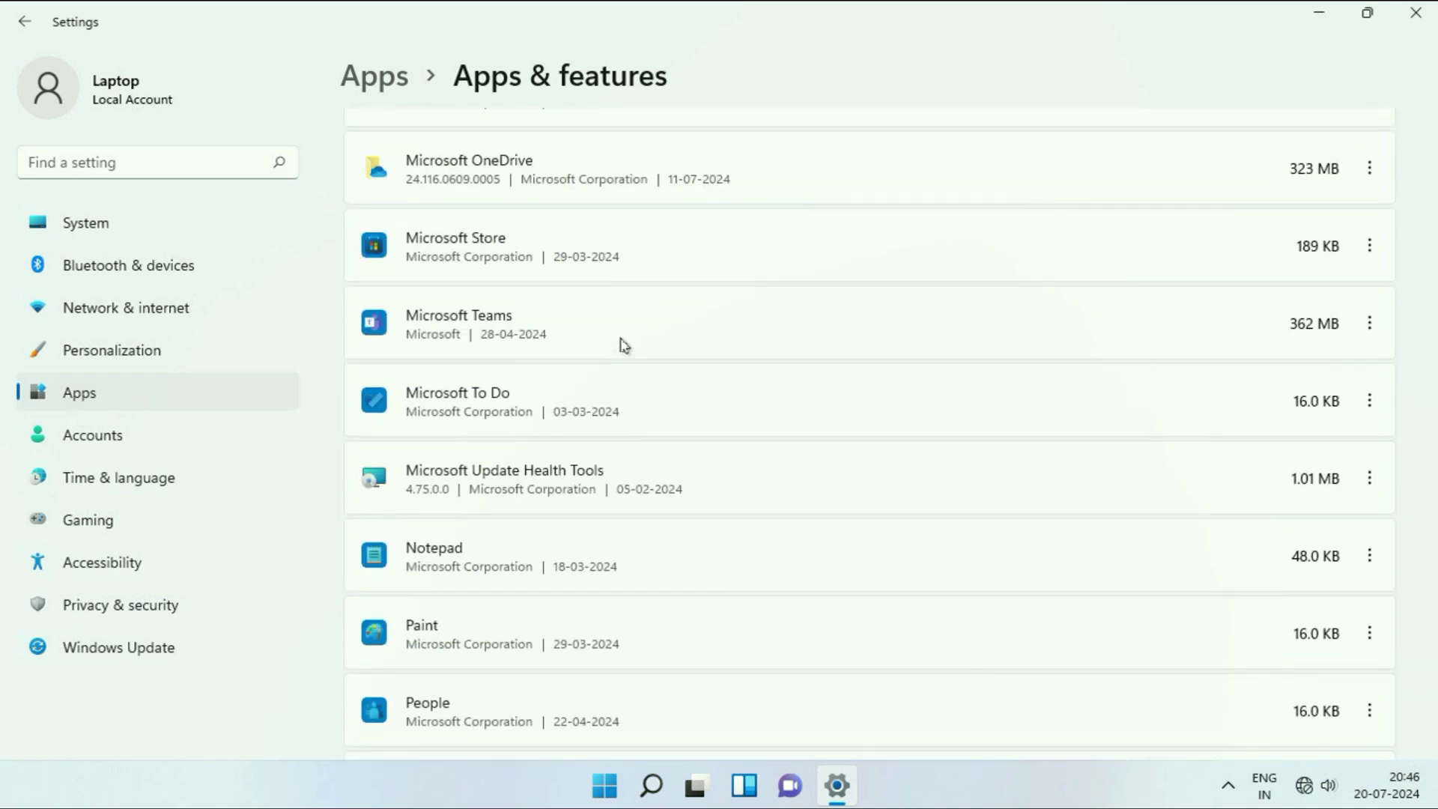
scroll(625, 344, "down", 15)
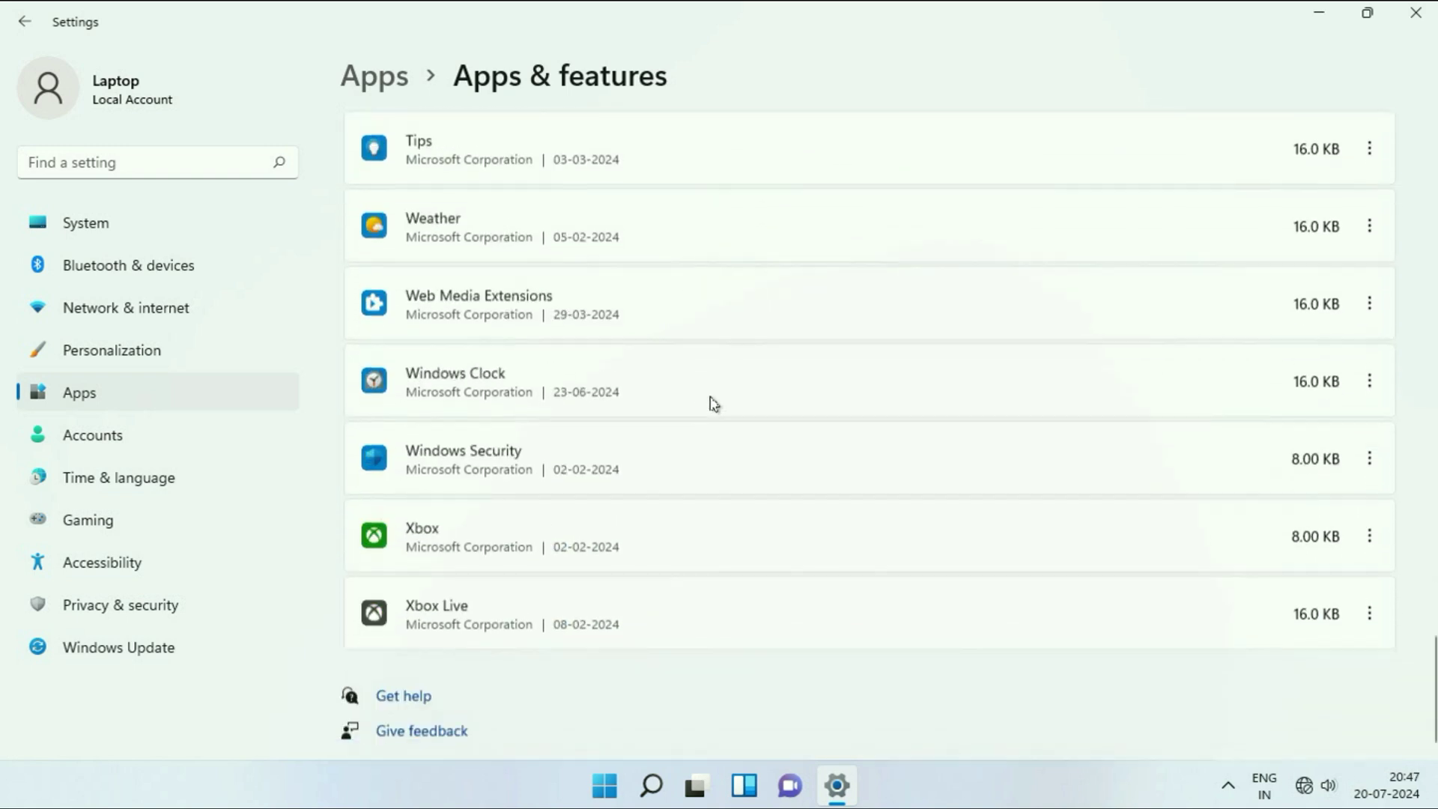
left_click(1371, 530)
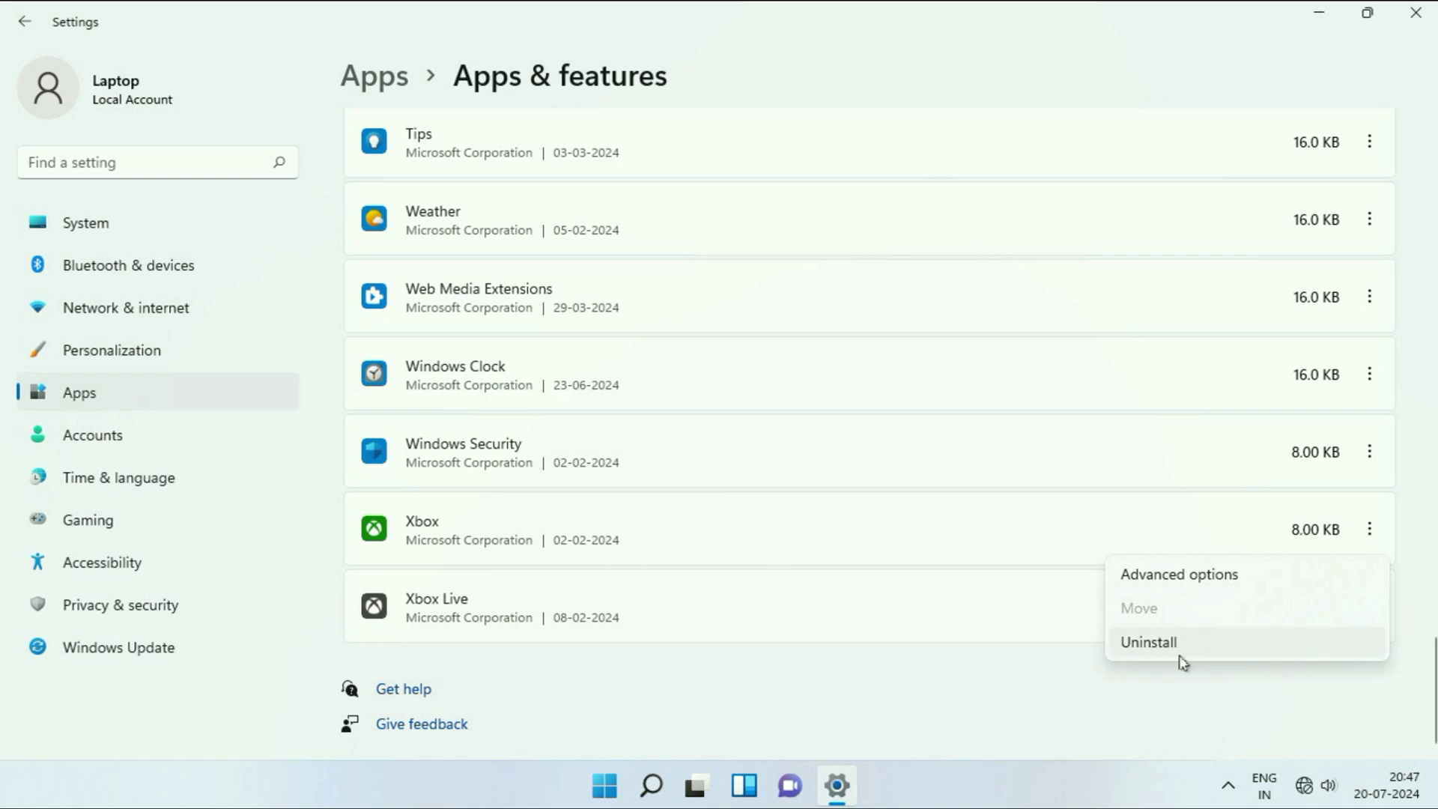
left_click(1204, 658)
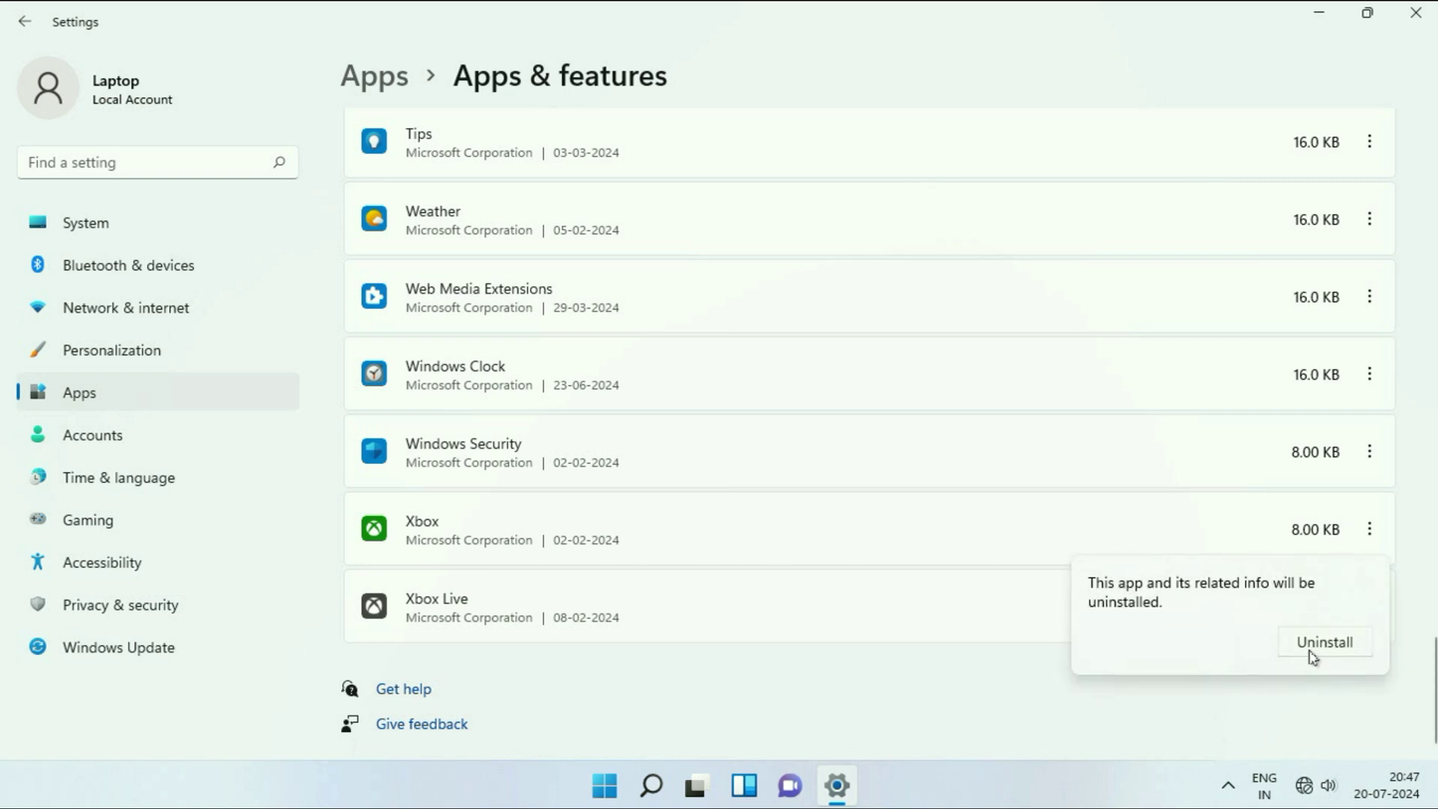
left_click(1316, 654)
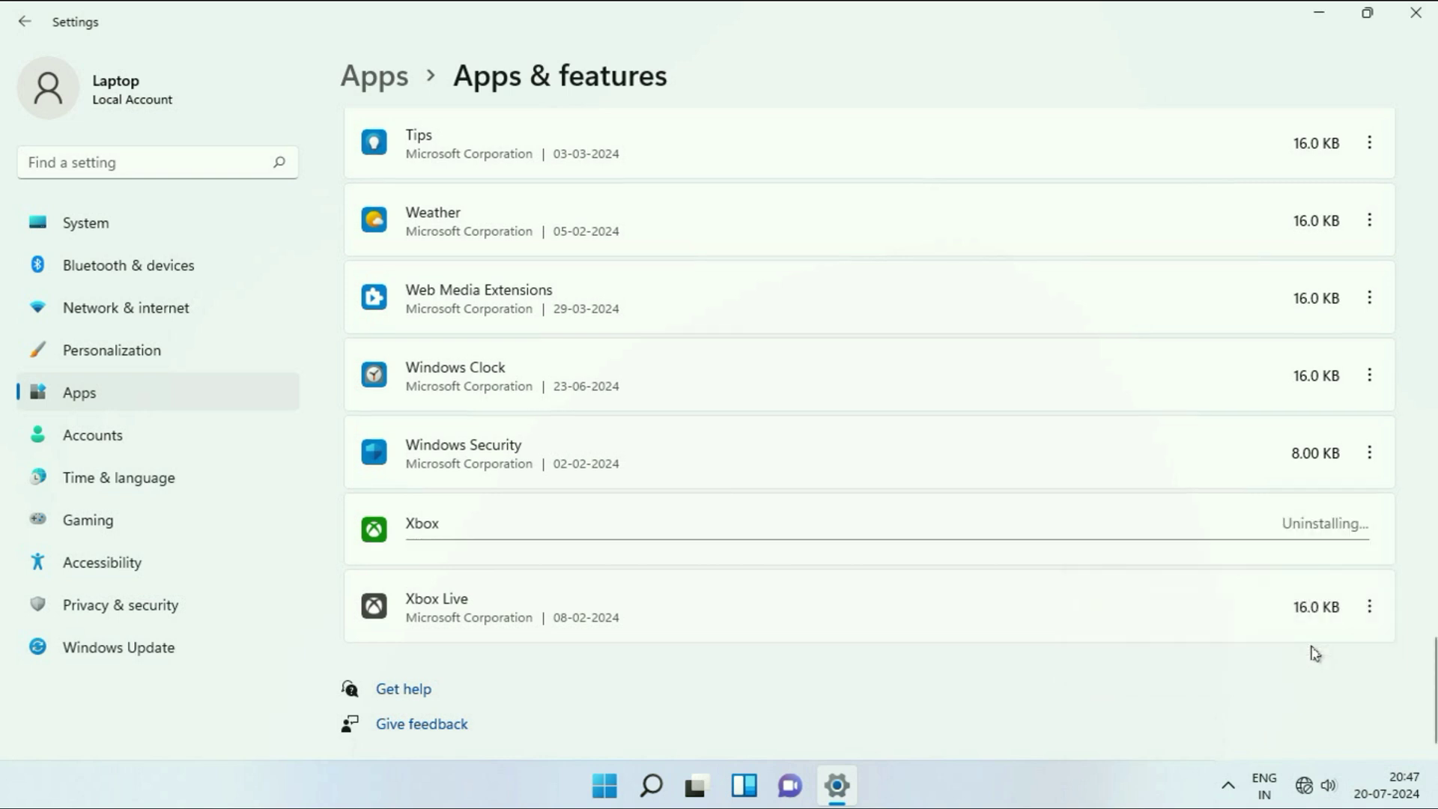
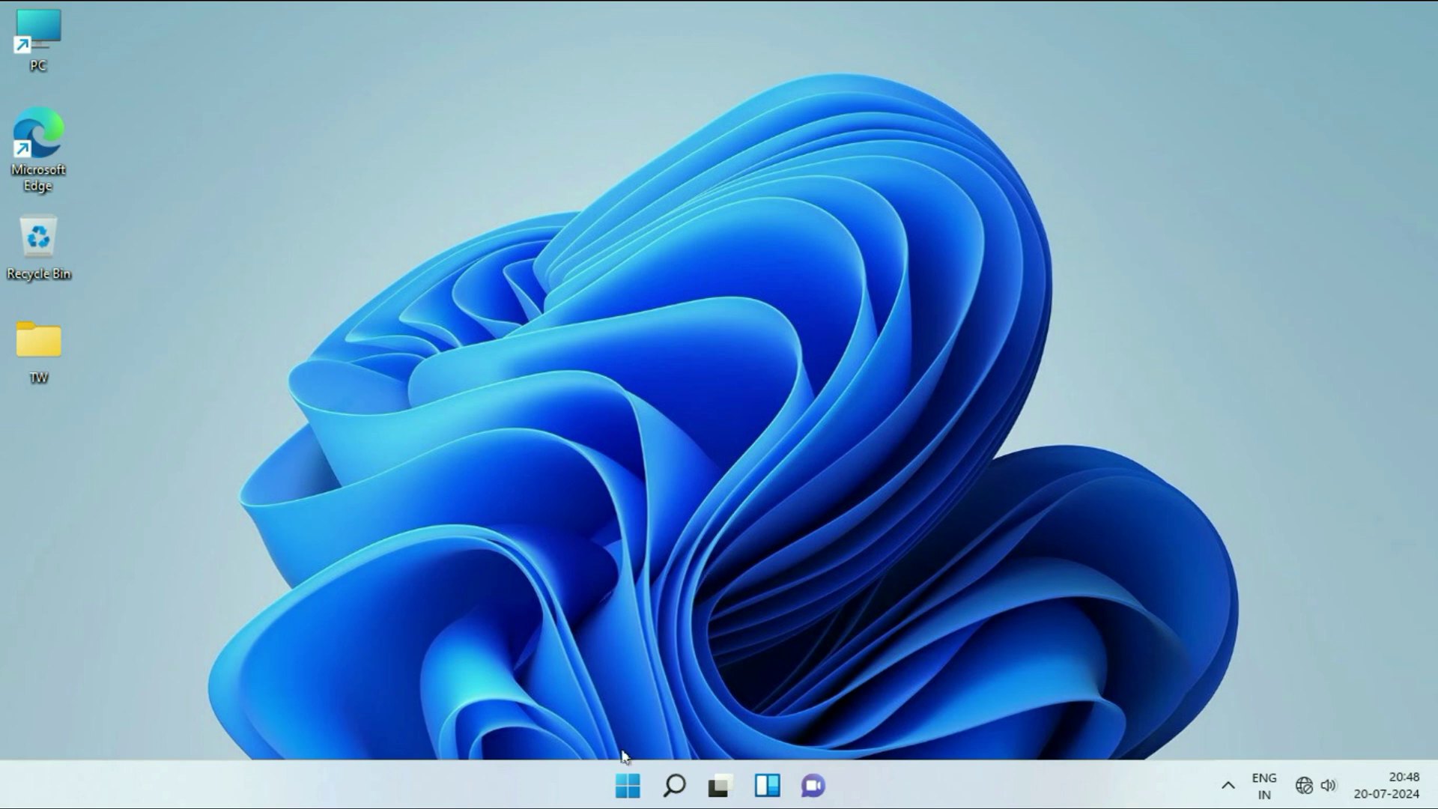
Lock the PC from the Laptop user's Start menu options
left_click(625, 783)
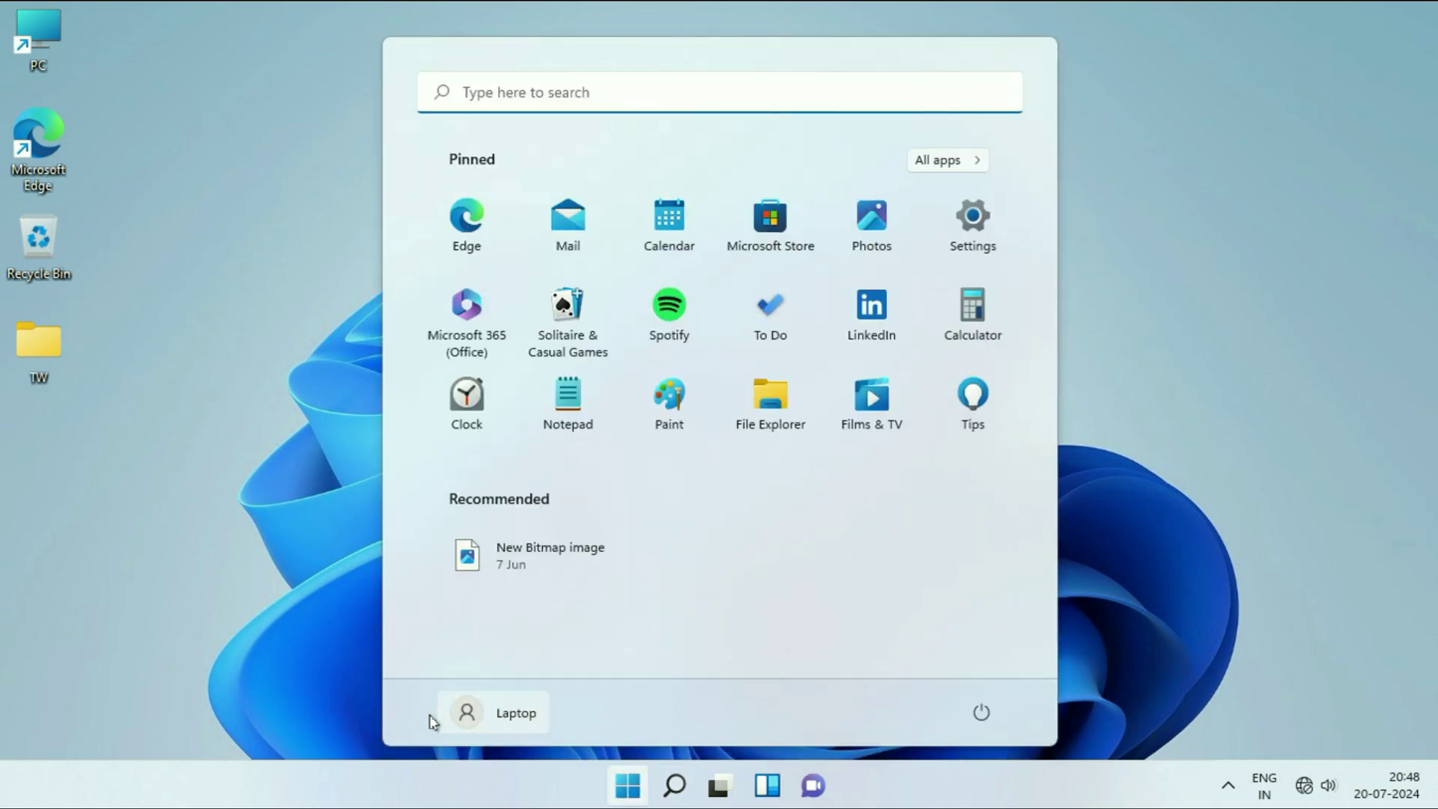
left_click(481, 712)
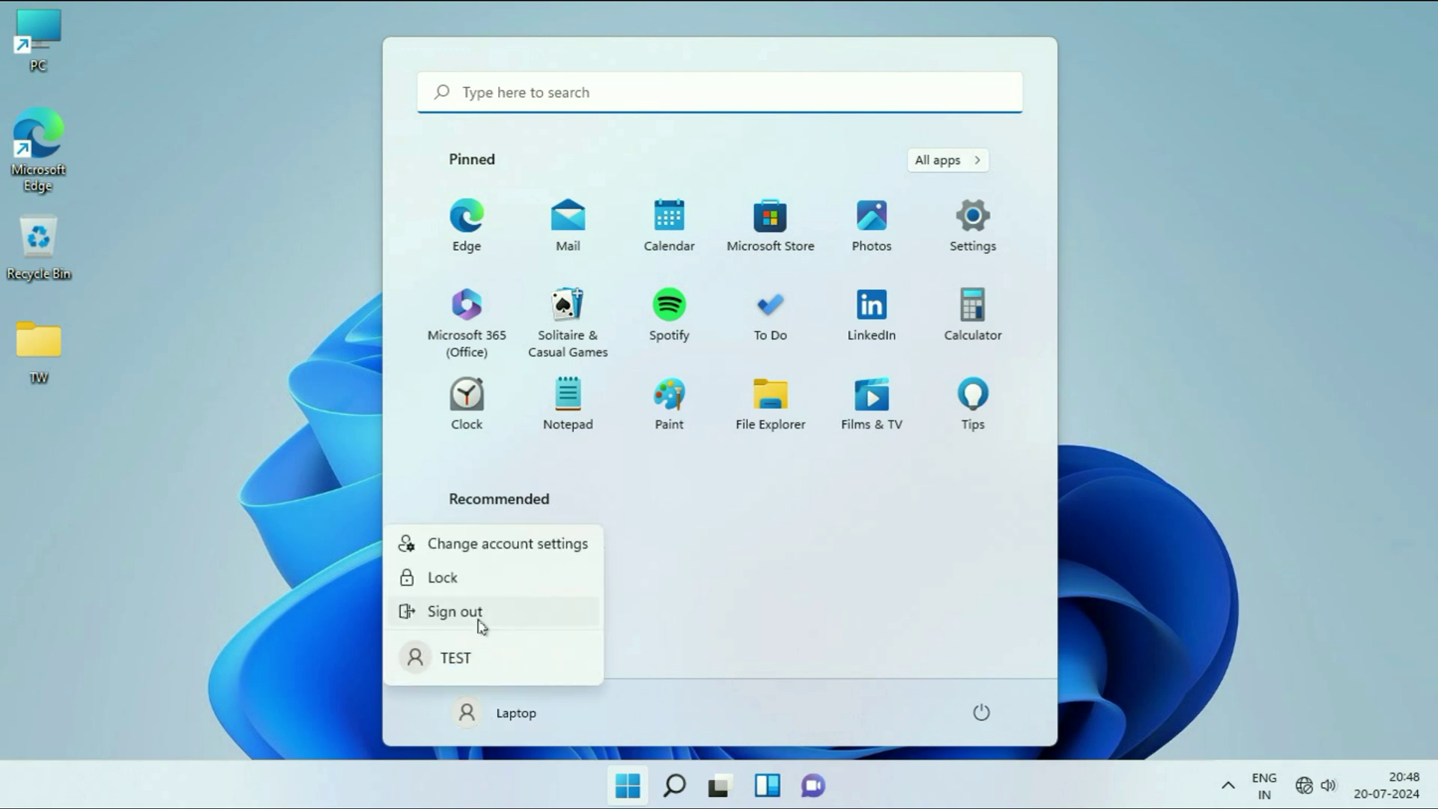
left_click(481, 587)
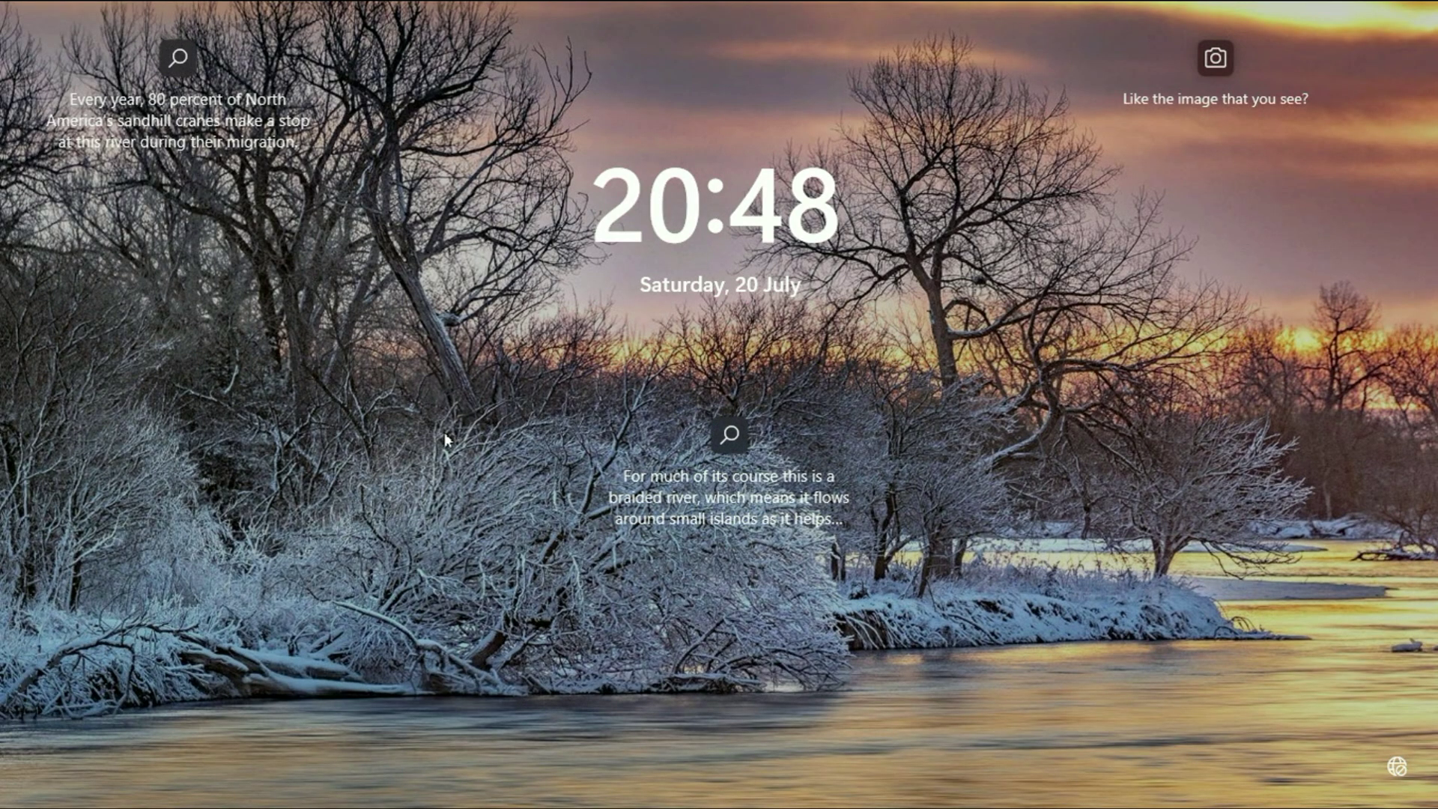
View the TEST sign-in, then sign back in as Laptop with the account PIN
left_click(445, 433)
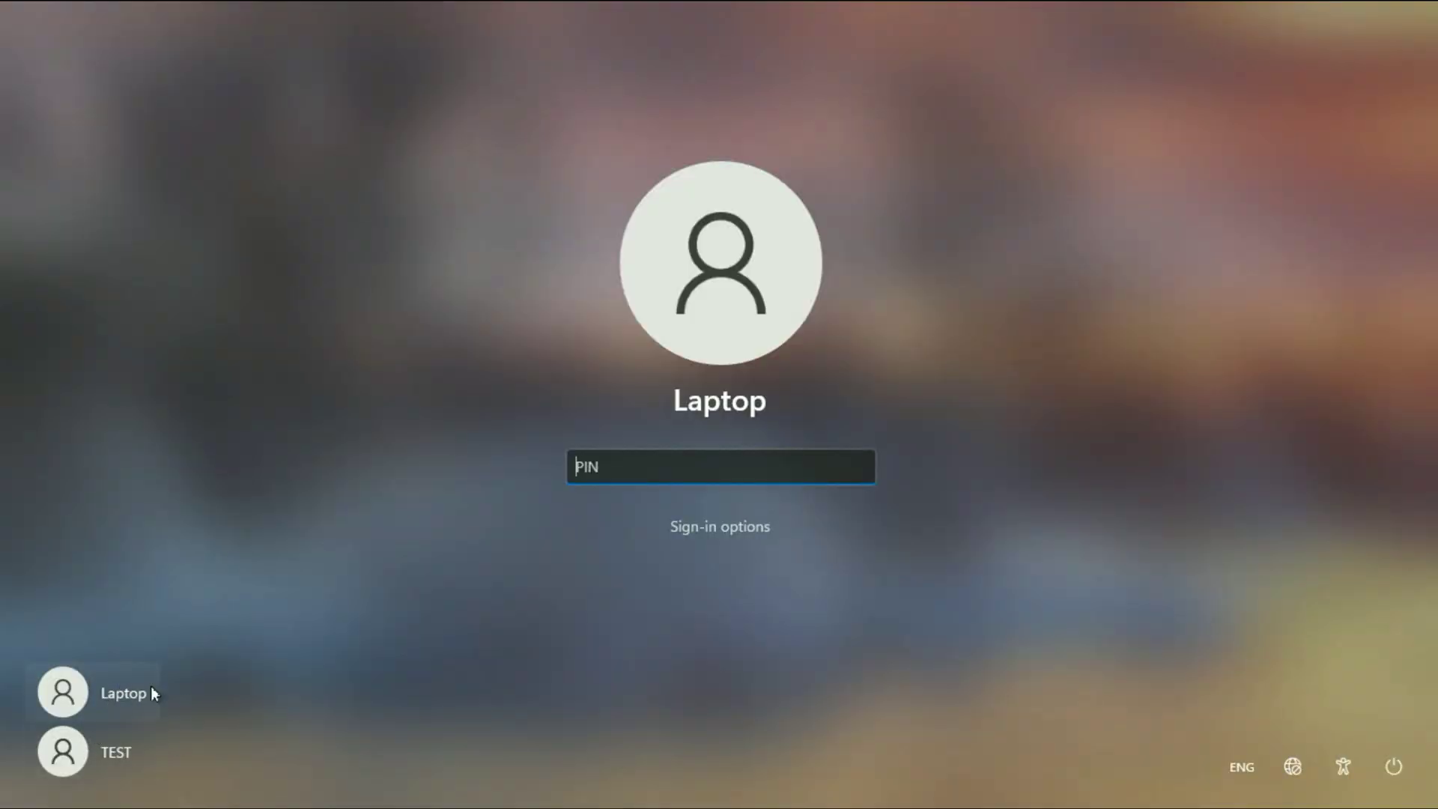
left_click(106, 756)
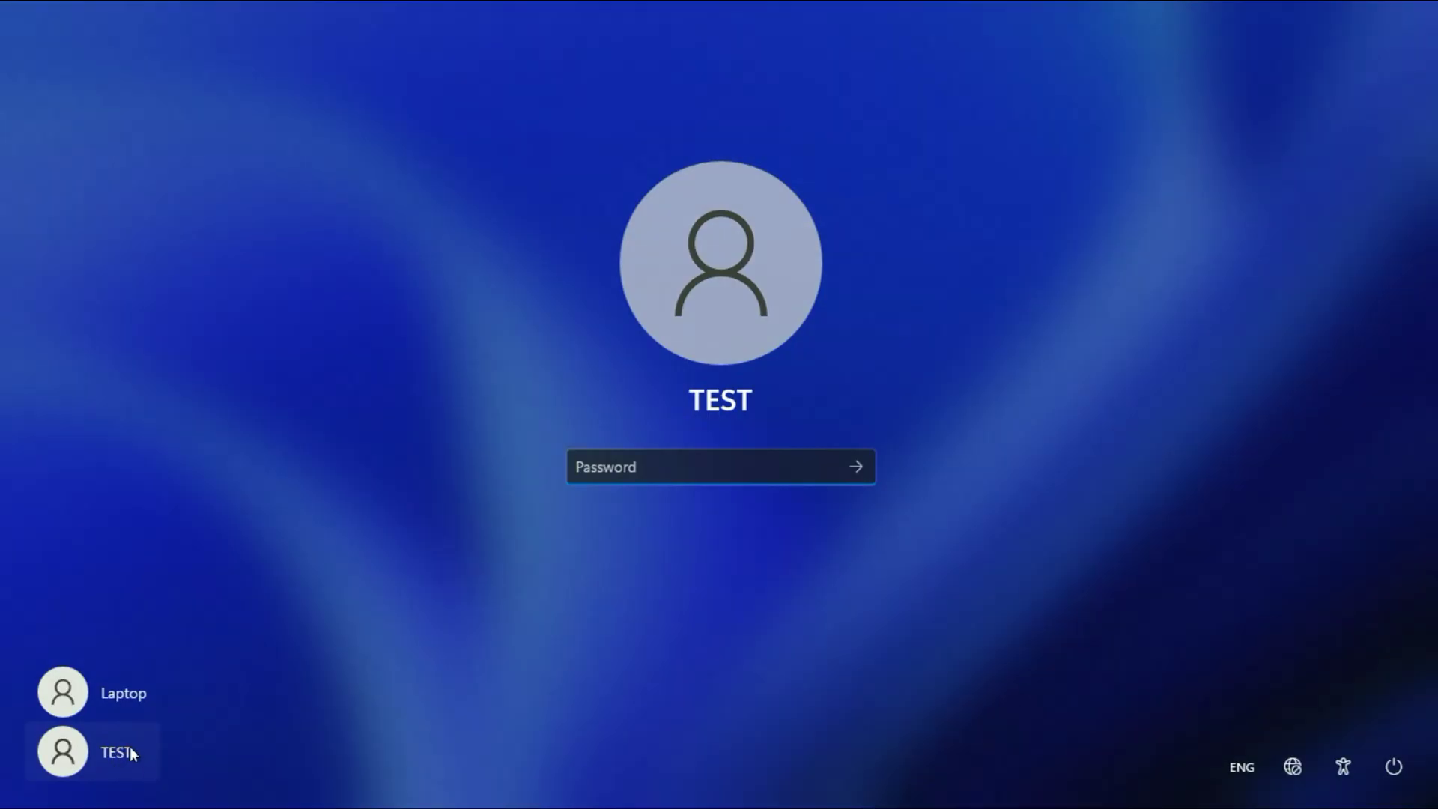
left_click(108, 699)
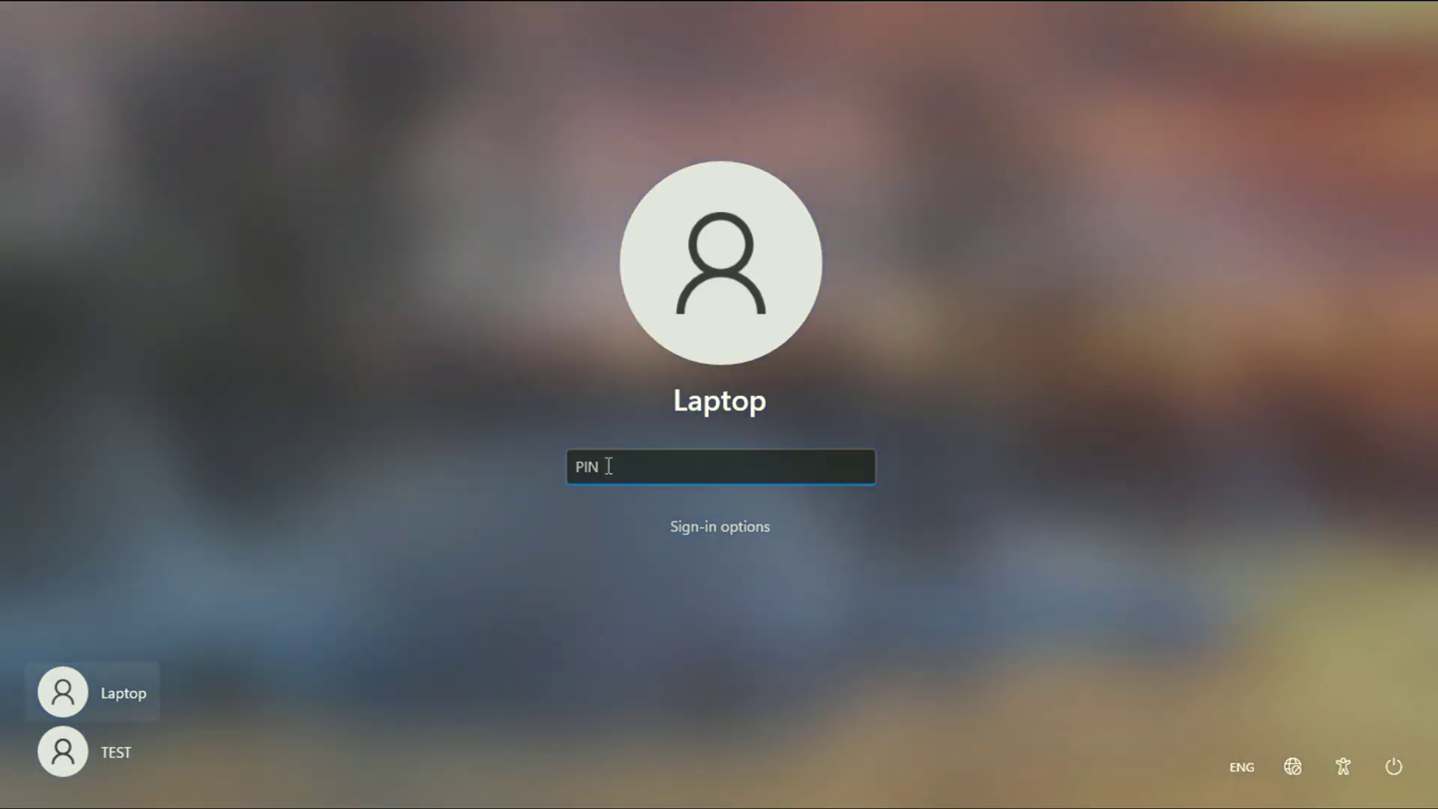
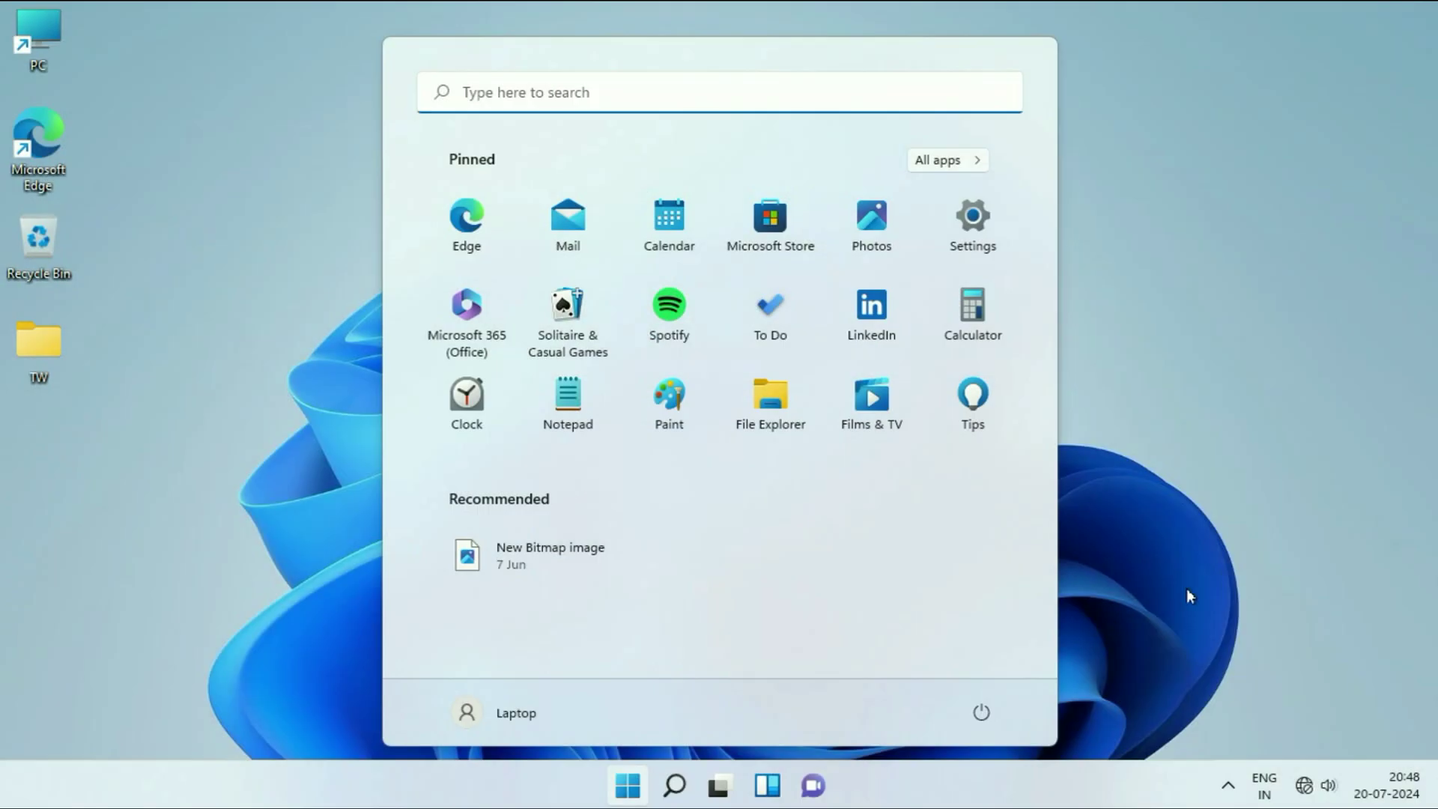
left_click(1184, 588)
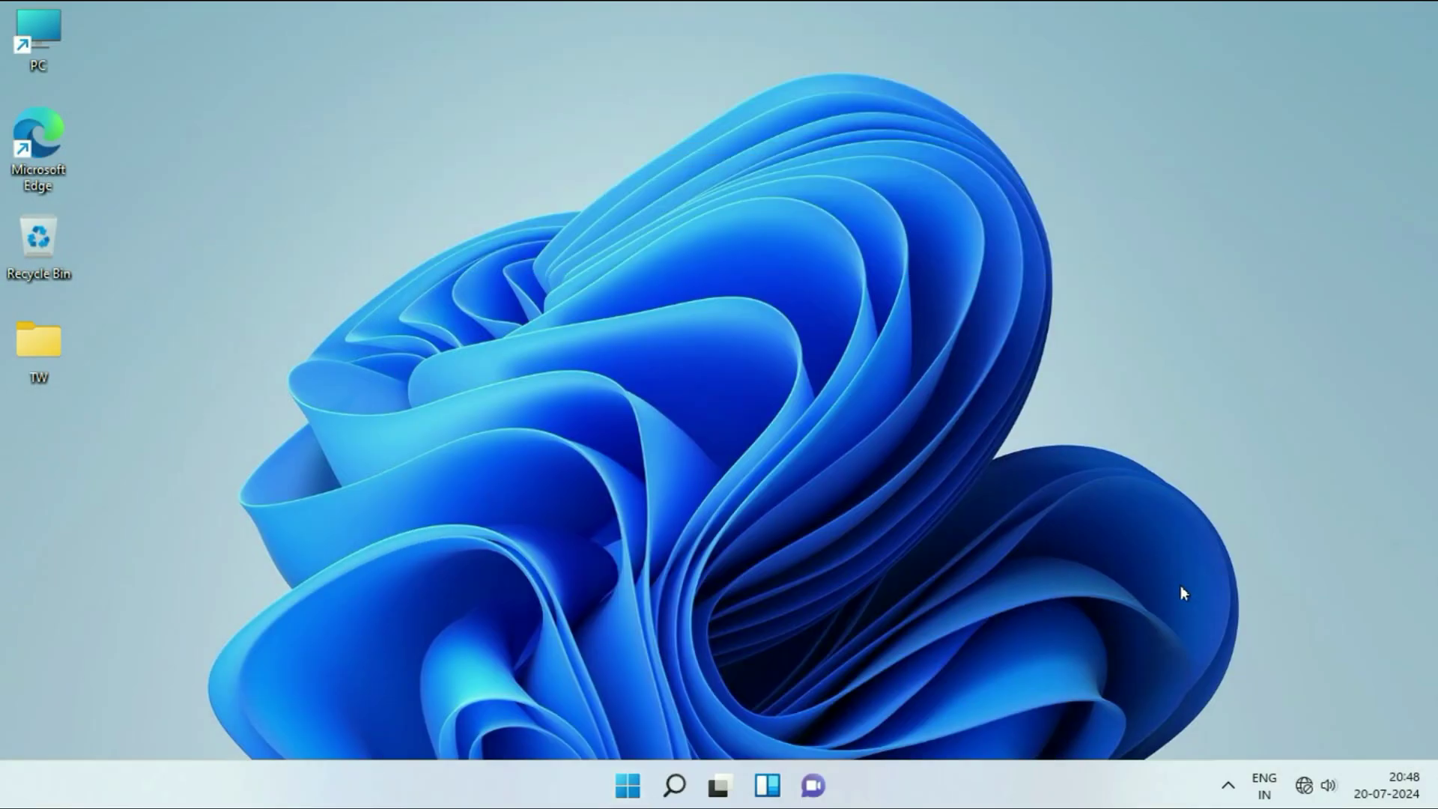
Open Settings from the Start right-click menu and go to Accounts > Family & other users
right_click(628, 786)
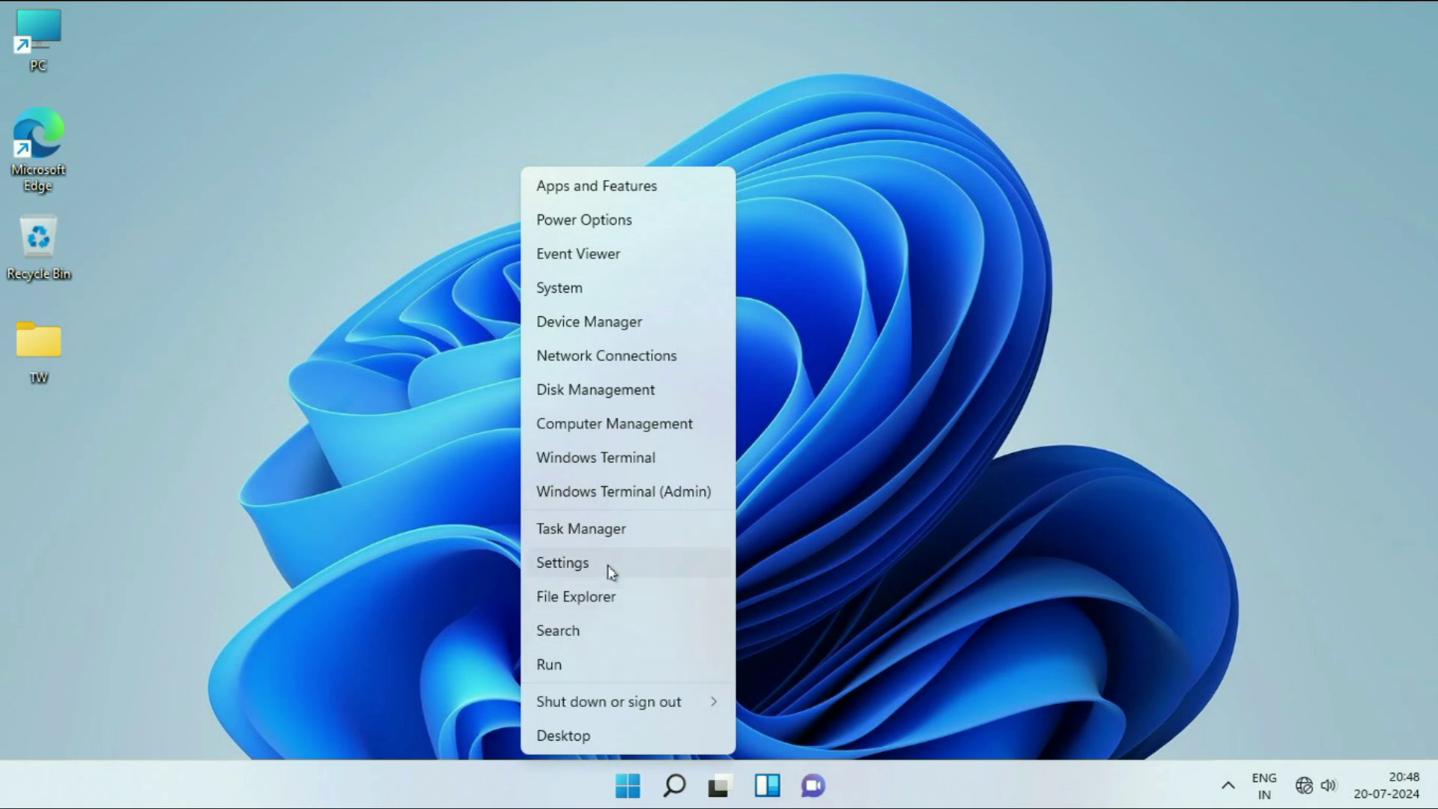
left_click(609, 573)
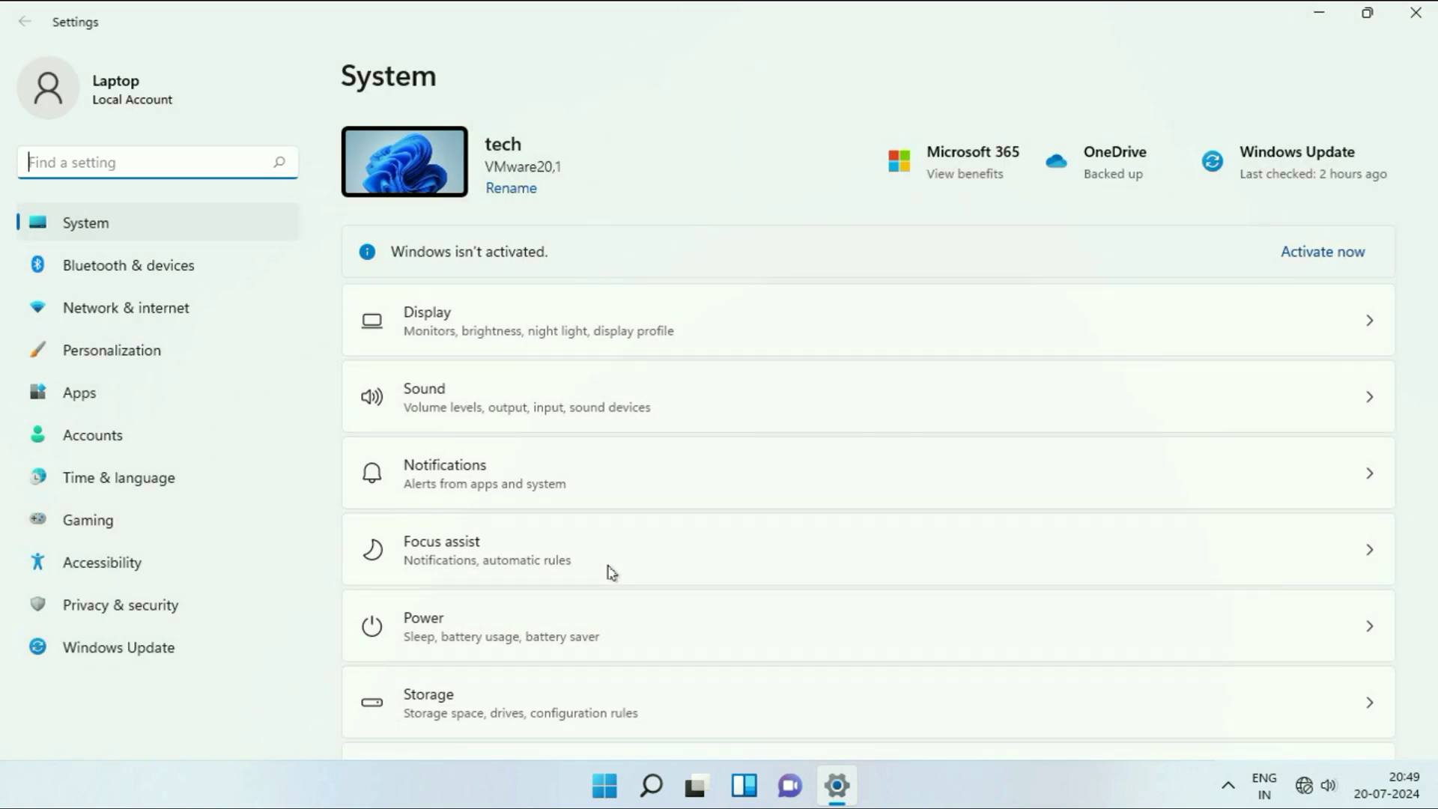
left_click(106, 443)
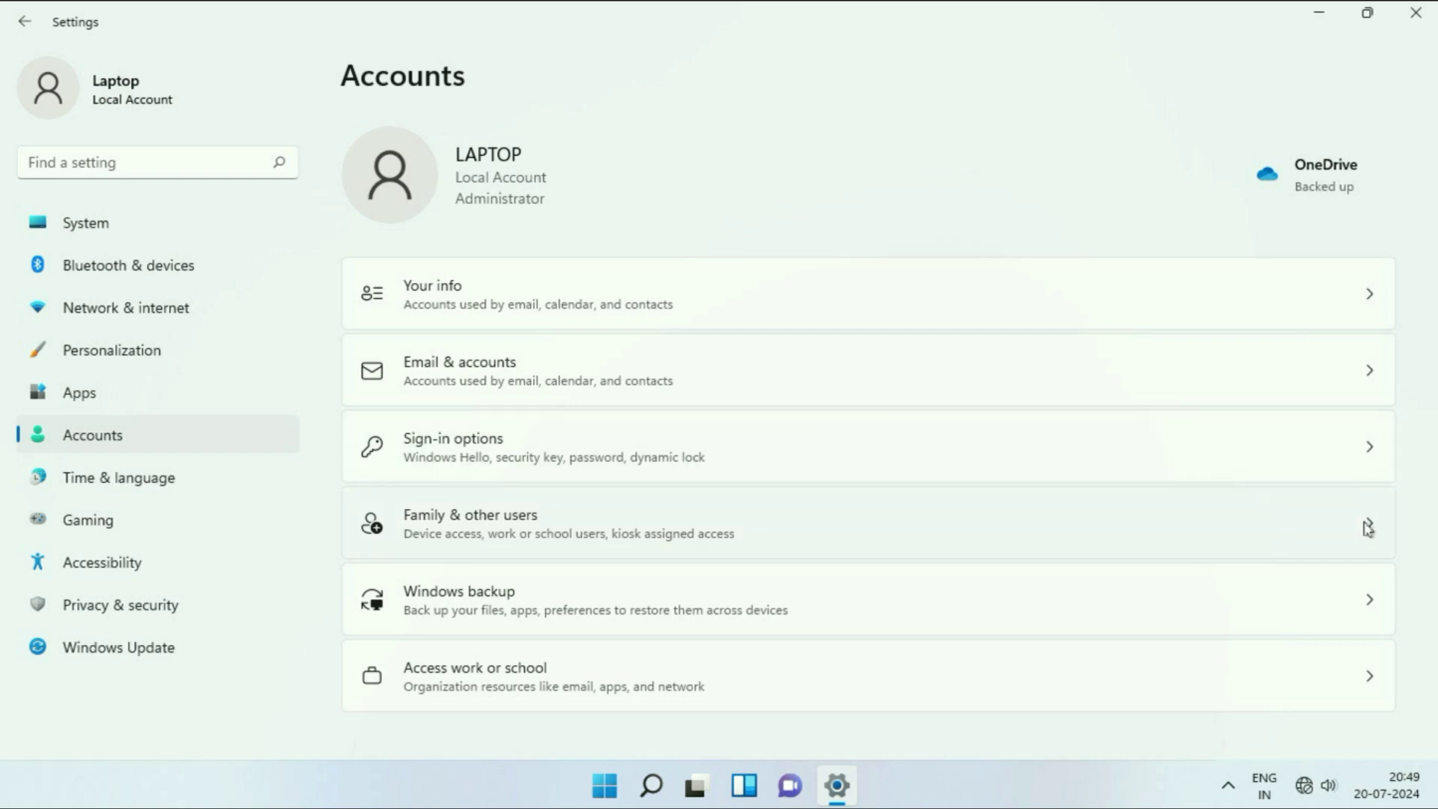
left_click(1368, 528)
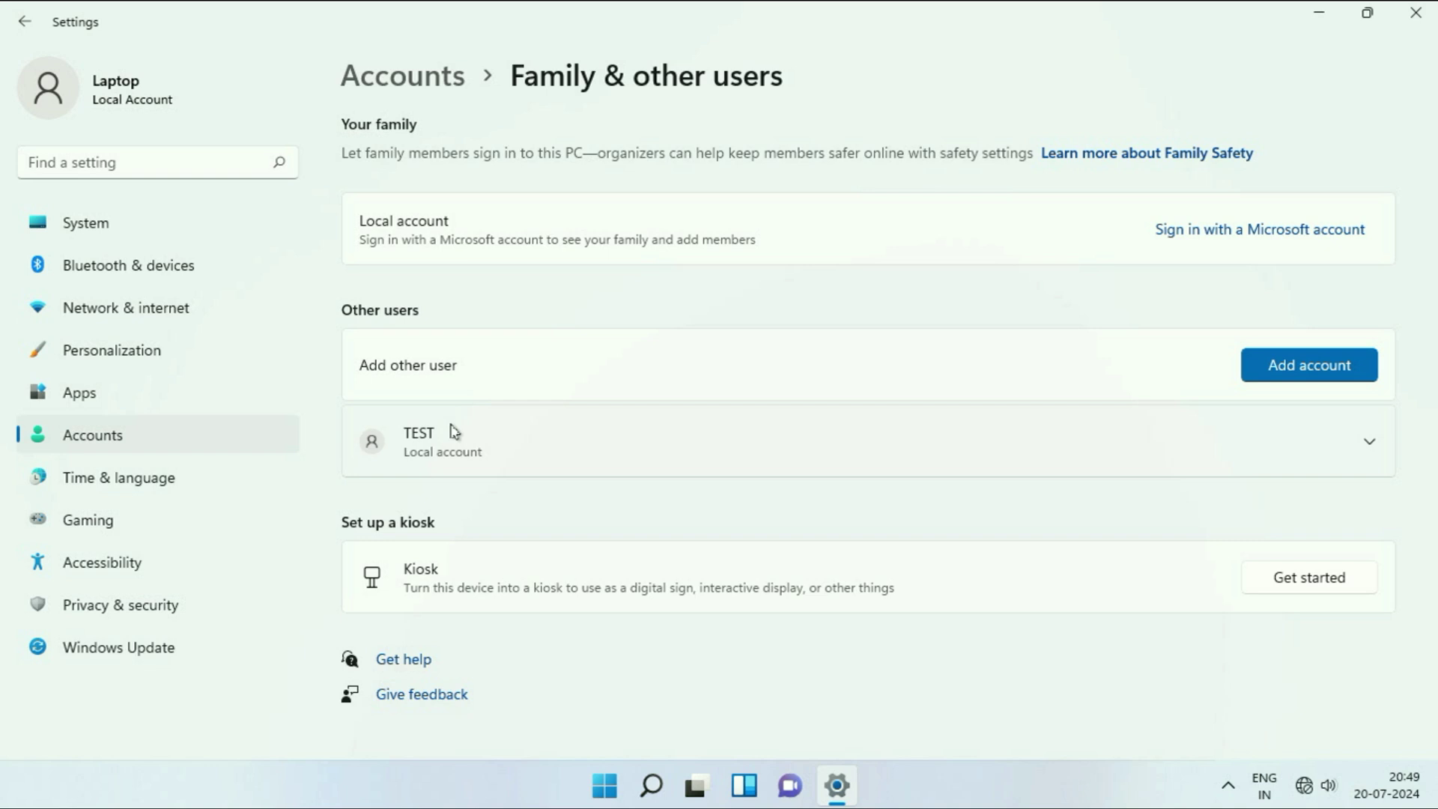
Remove the TEST account with Delete account and data, then close Settings
left_click(1370, 447)
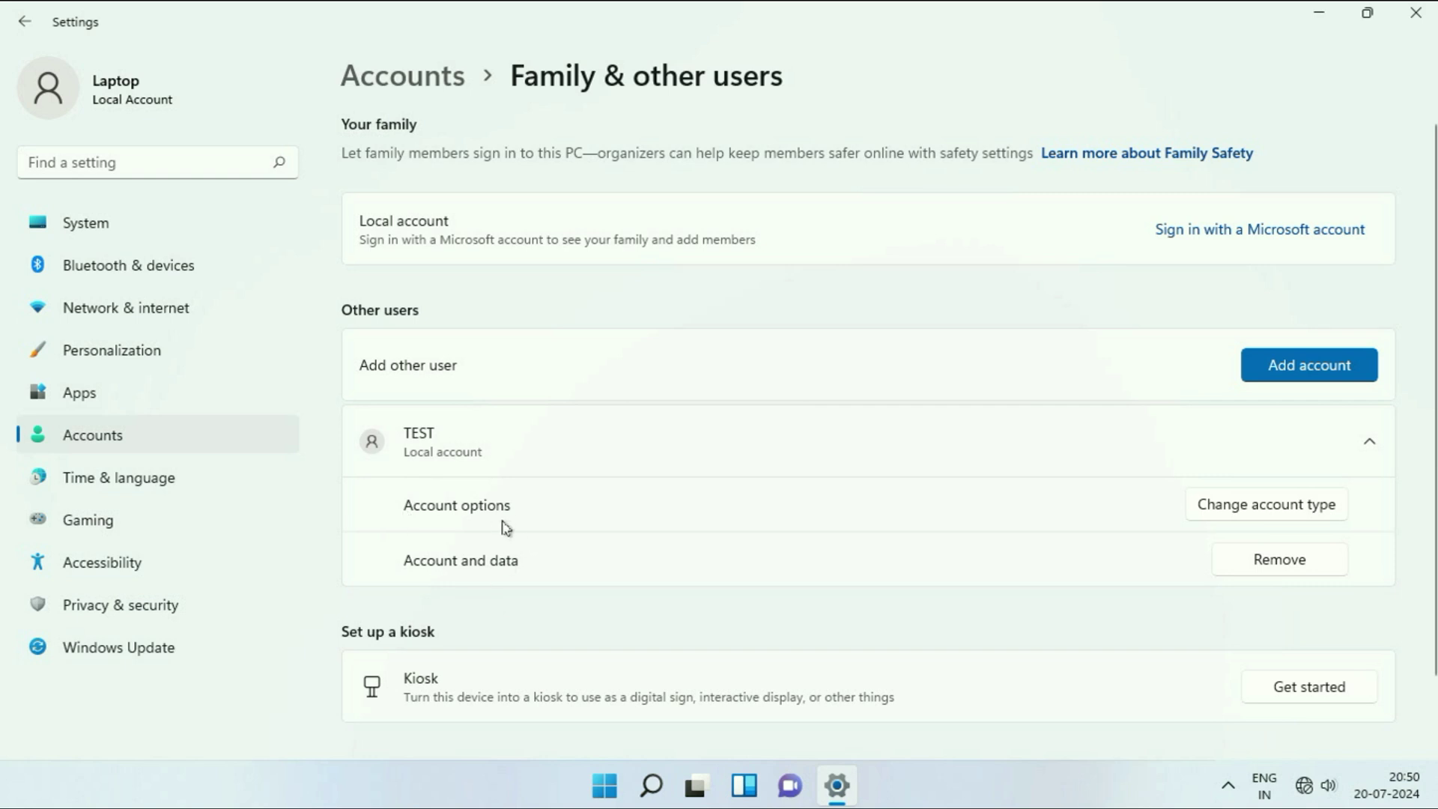
left_click(1261, 573)
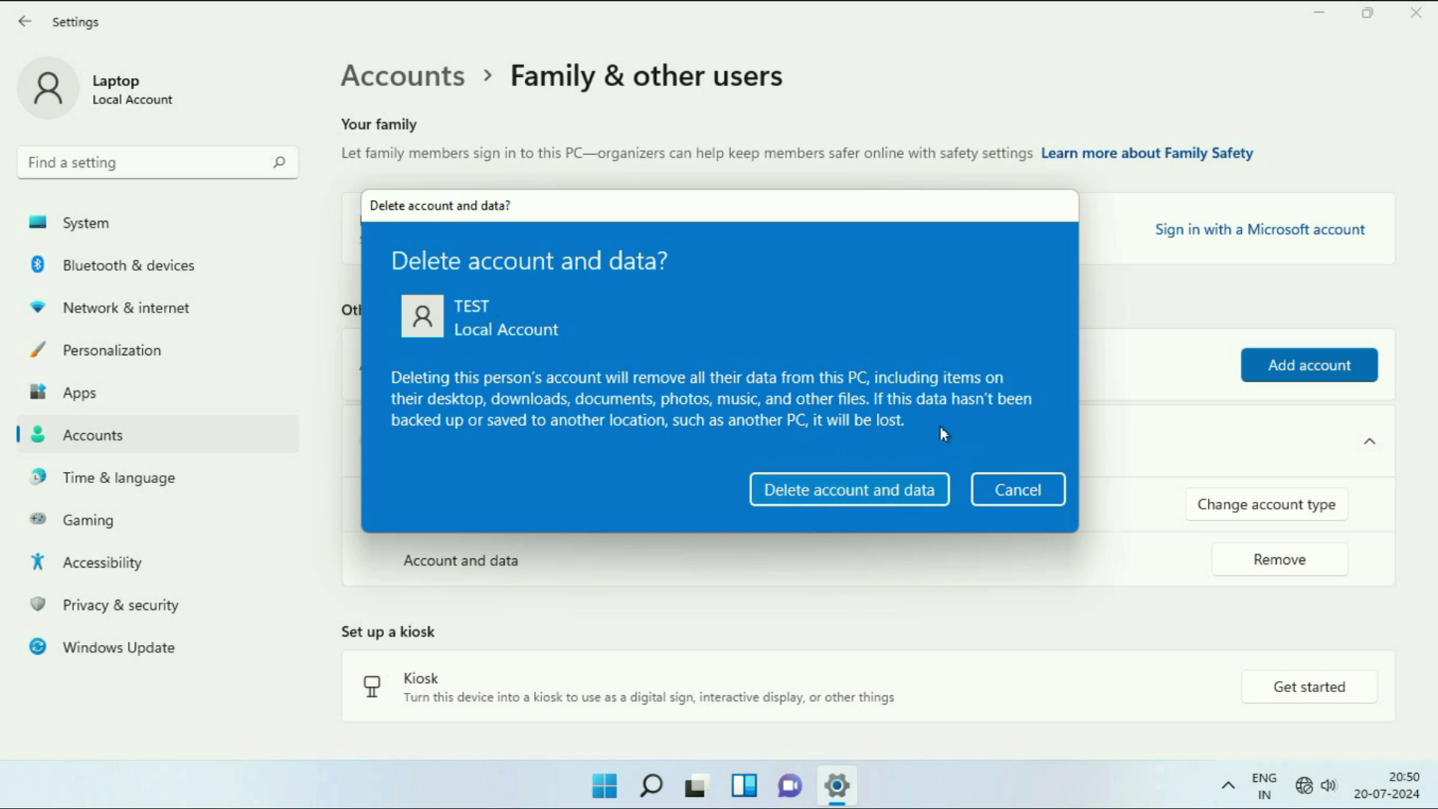
left_click(865, 491)
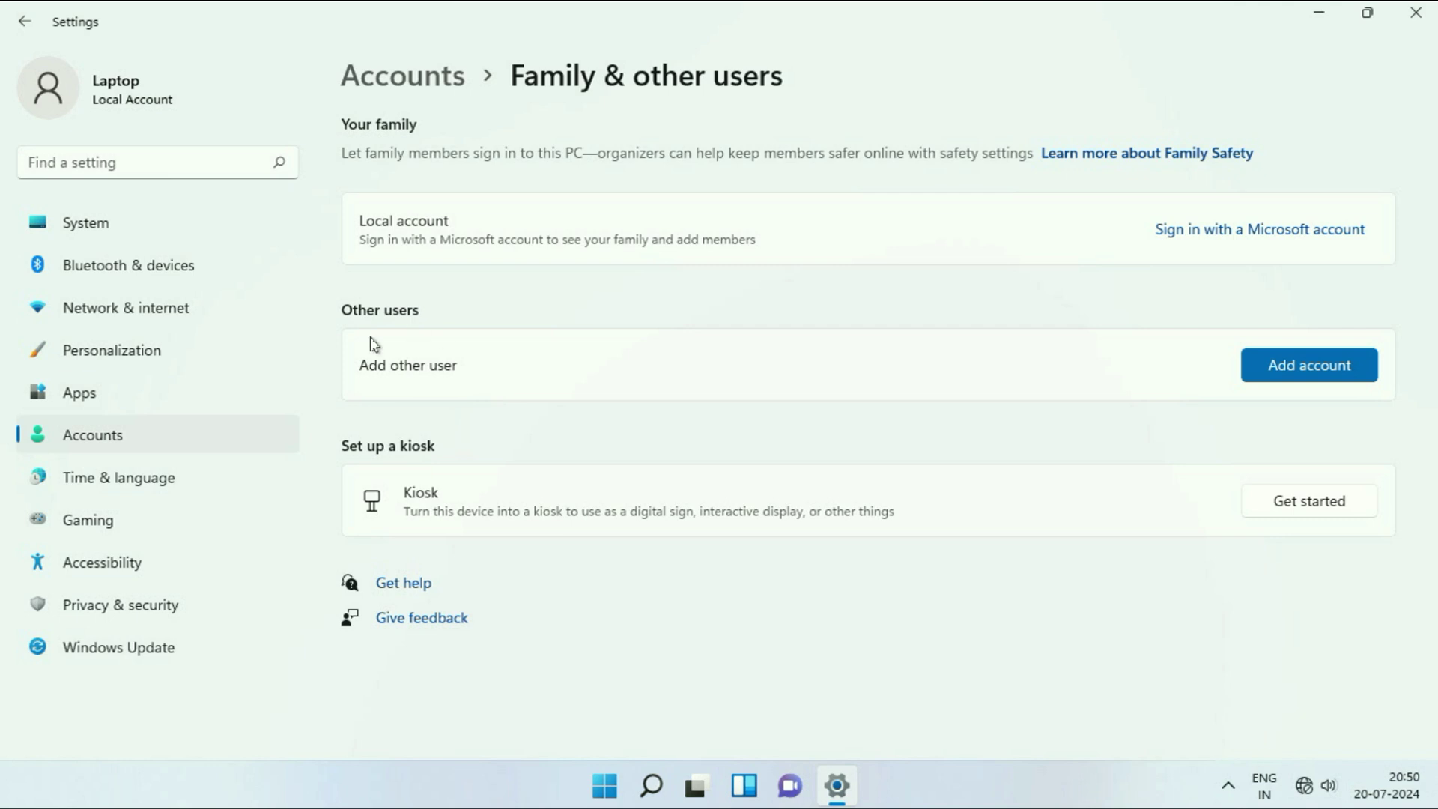
left_click(1416, 13)
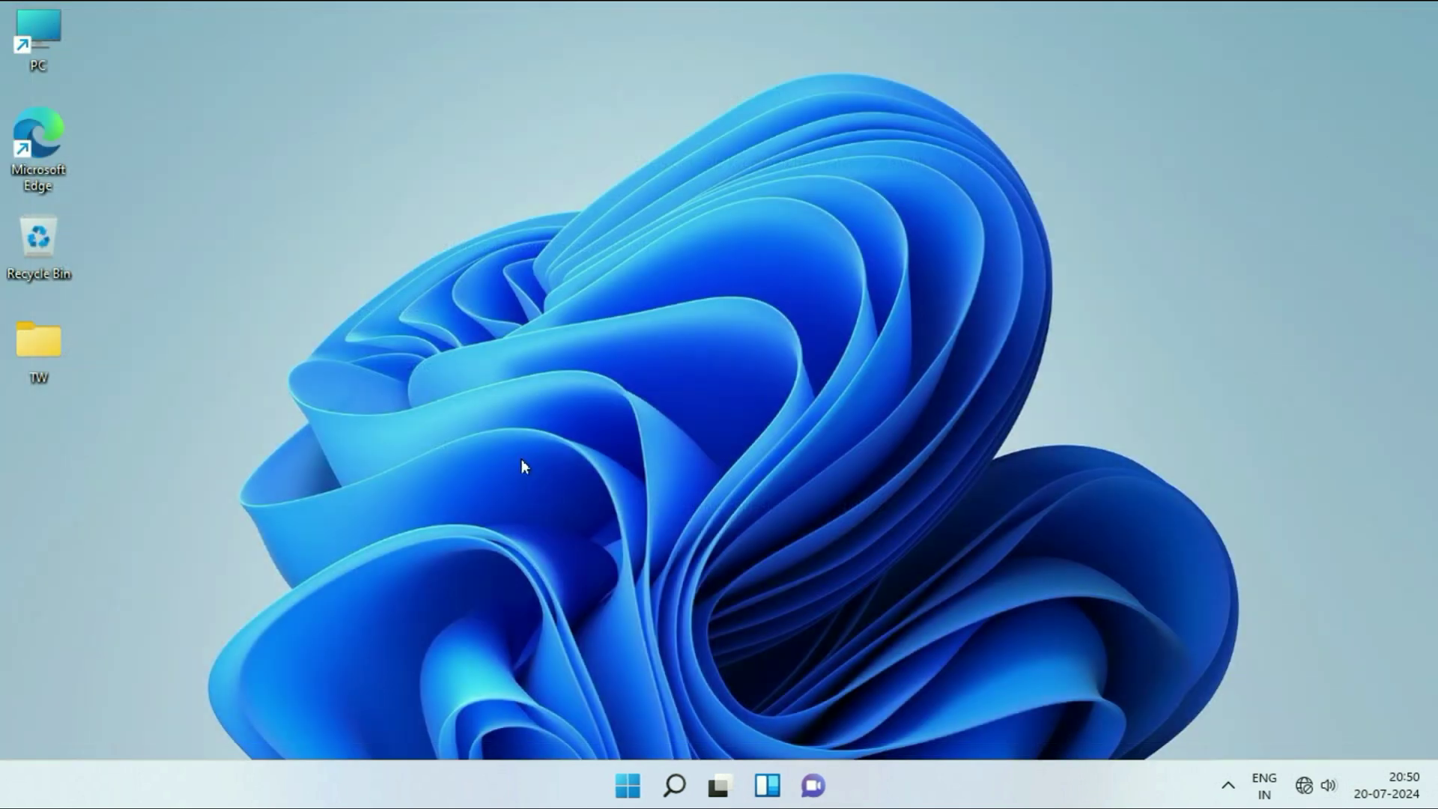